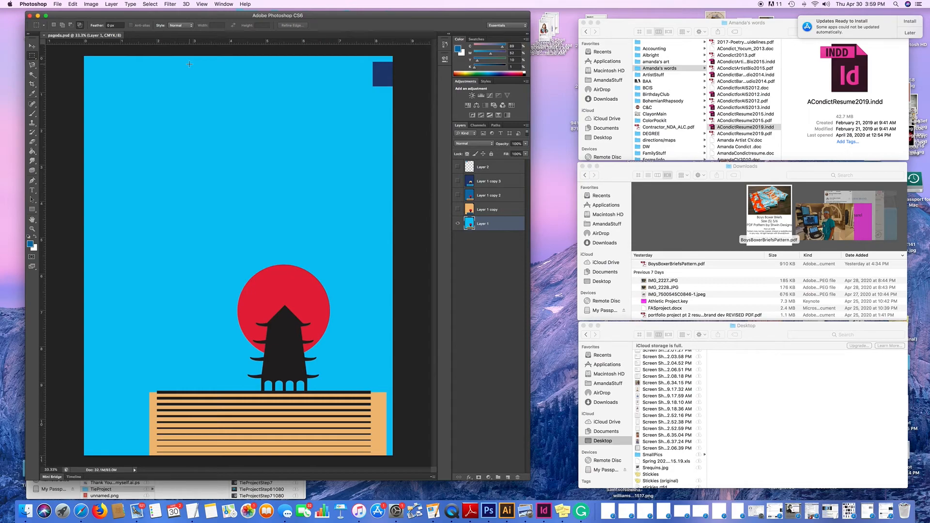
Create a U.S. Paper Letter document at 300 pixels/inch named pagoda group, and float it beside pagoda.psd.
{"action": "left_click", "coordinate": [57, 5]}
{"action": "left_click", "coordinate": [65, 13]}
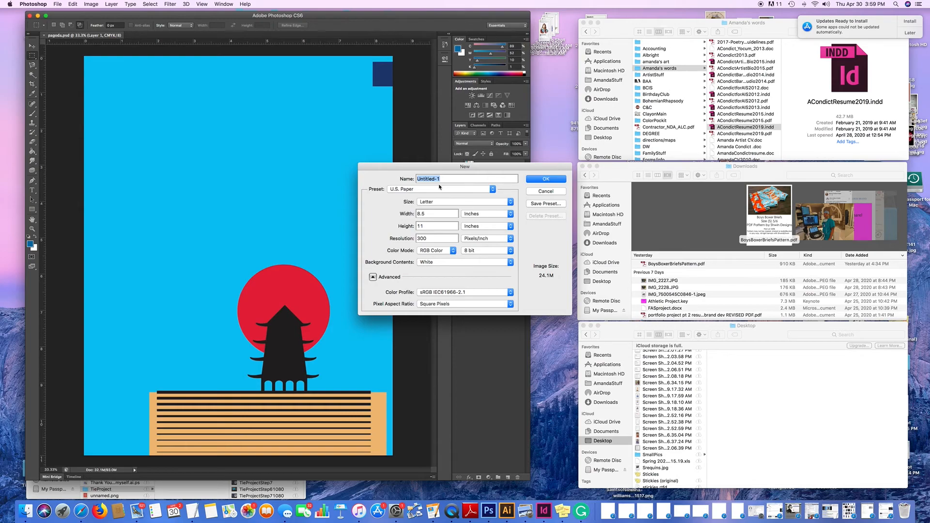
{"action": "type", "text": "pagoda group"}
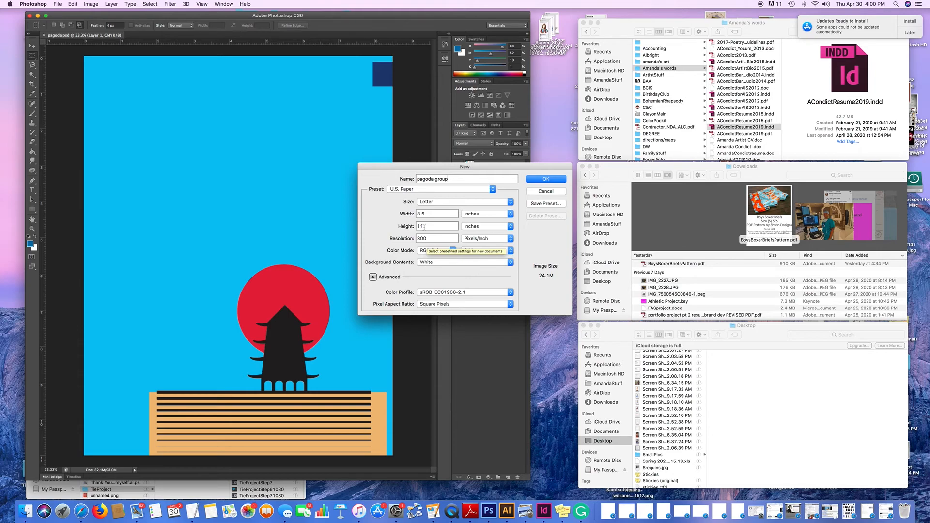
{"action": "left_click", "coordinate": [541, 179]}
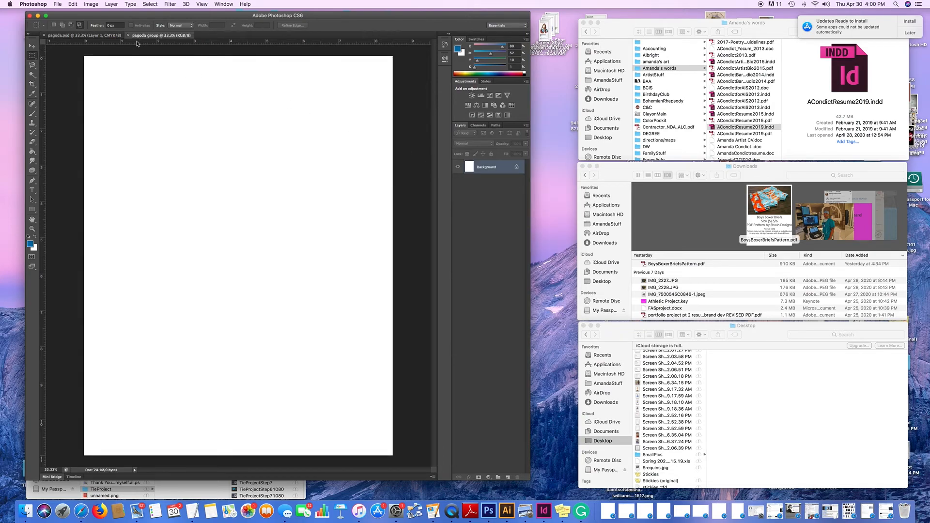
{"action": "left_click_drag", "start_coordinate": [138, 35], "coordinate": [528, 36]}
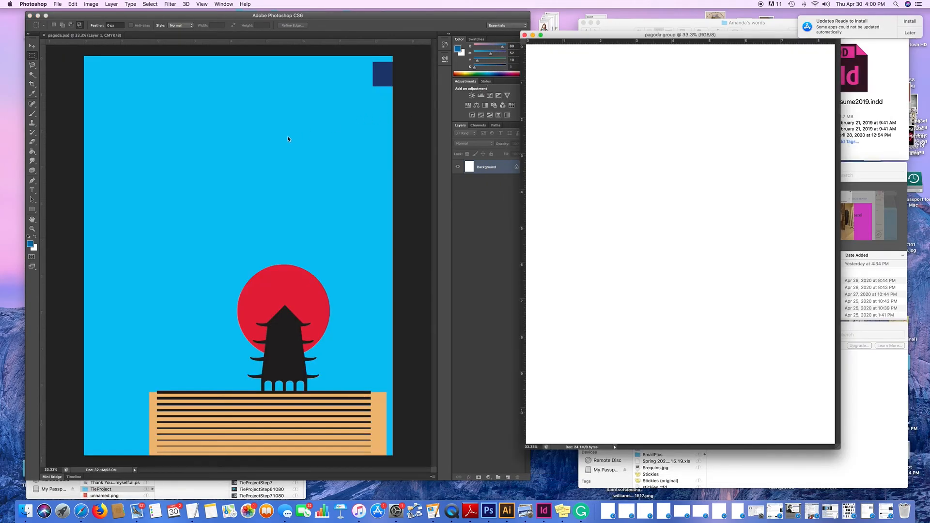
Load the saved realistic tie shape channel as a new selection in pagoda.psd.
{"action": "left_click", "coordinate": [302, 51]}
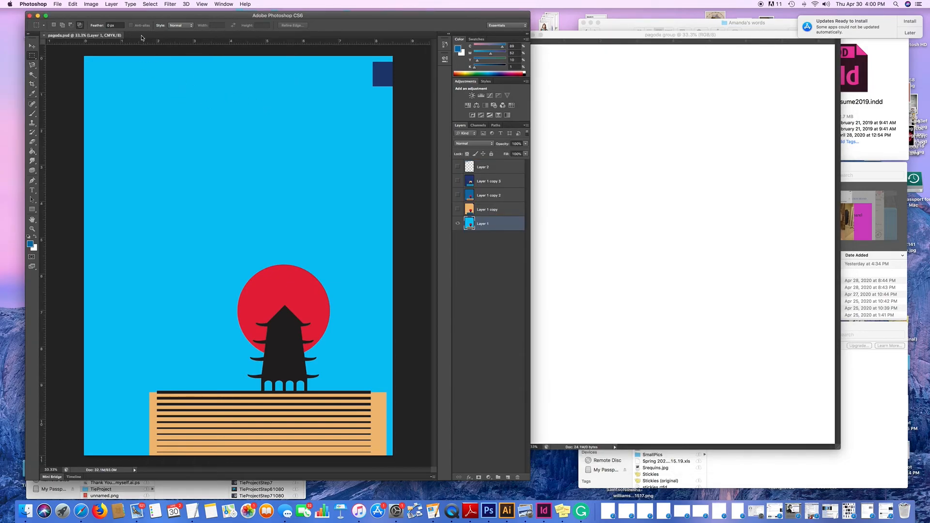
{"action": "left_click", "coordinate": [156, 6]}
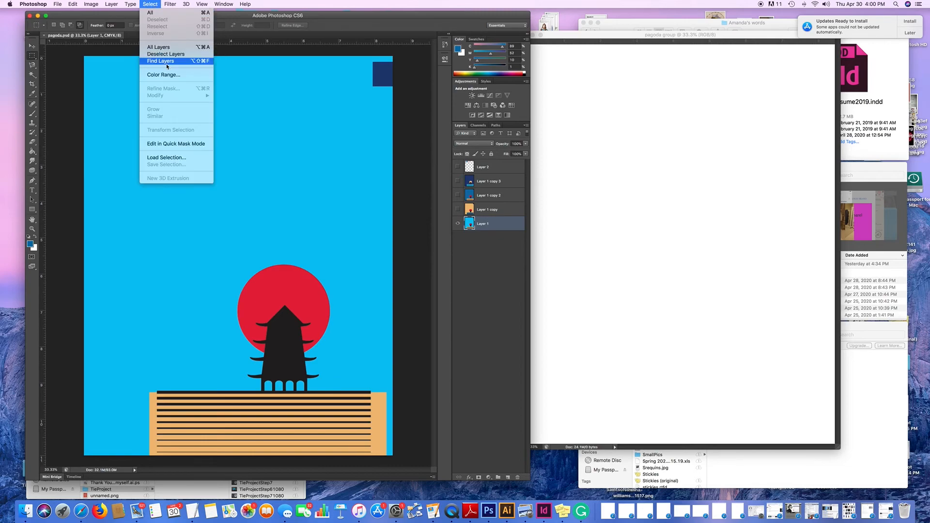
{"action": "left_click", "coordinate": [166, 157]}
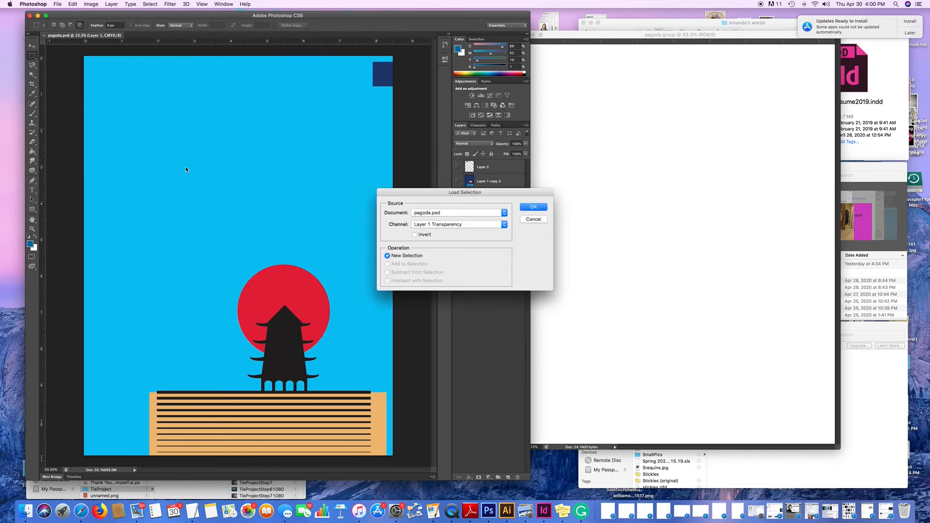
{"action": "left_click", "coordinate": [504, 224]}
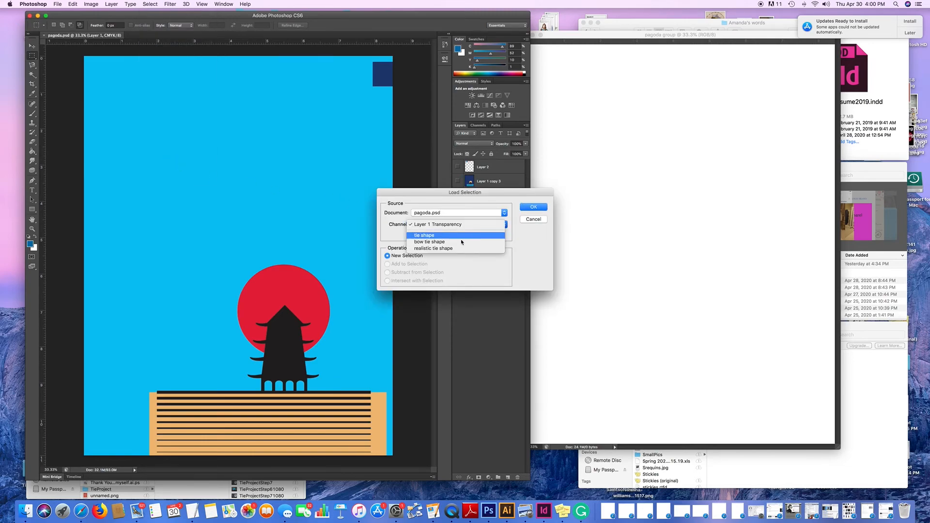
{"action": "left_click", "coordinate": [448, 248]}
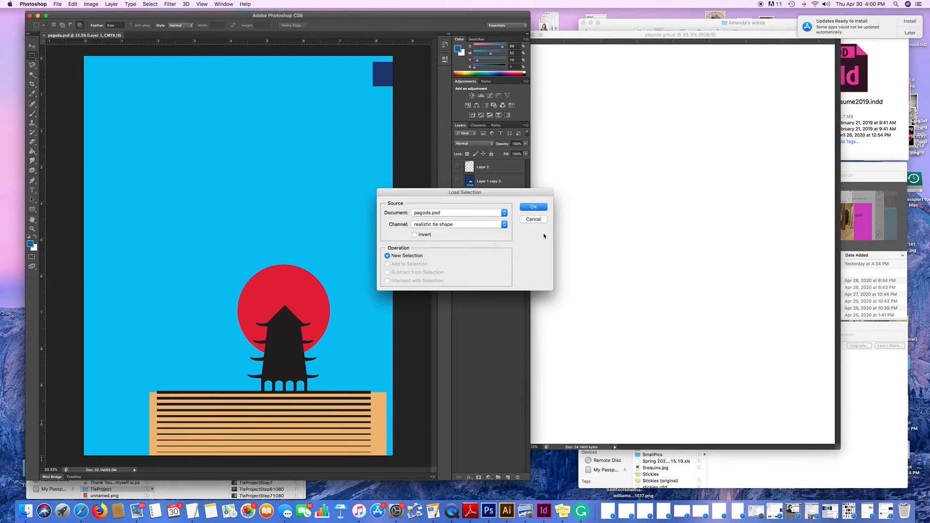
{"action": "left_click", "coordinate": [540, 208]}
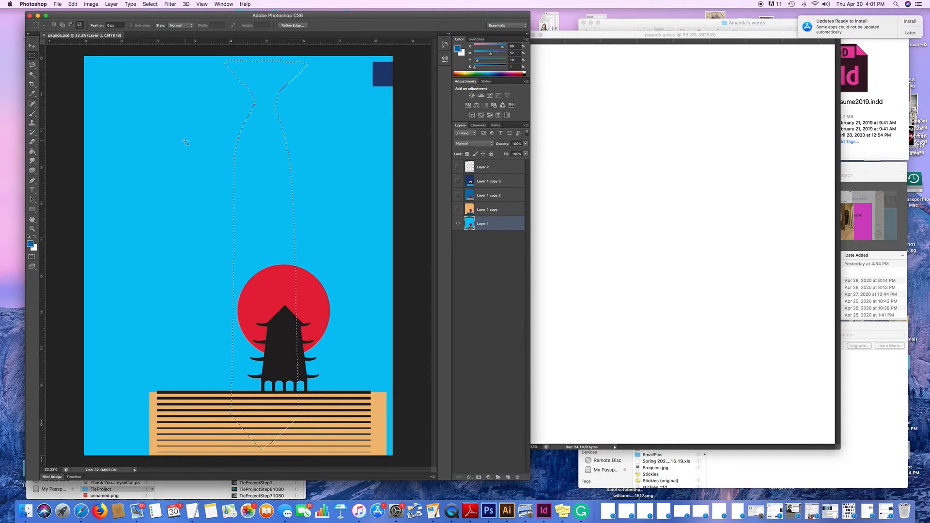
Show the three Layer 1 copies and copy the tie-shaped area of Layer 1 copy 3 into the pagoda group document.
{"action": "left_click", "coordinate": [32, 47]}
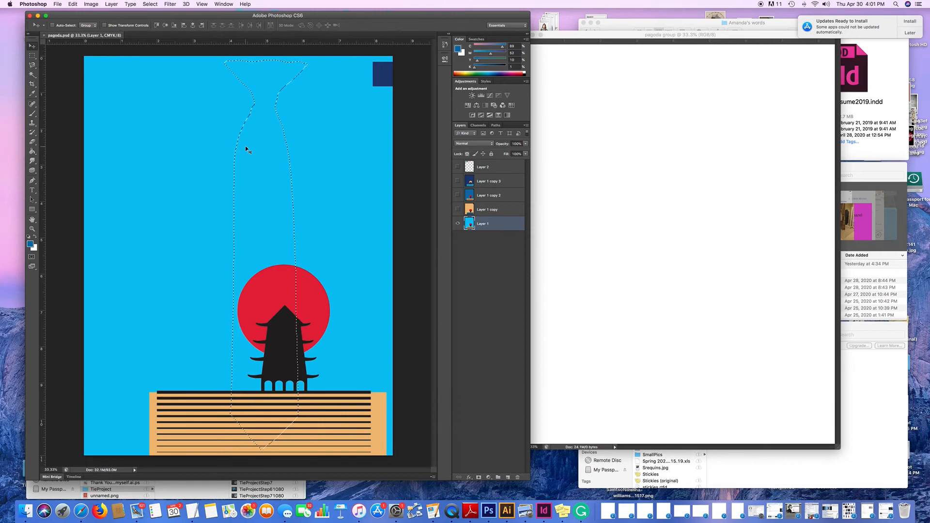
{"action": "left_click", "coordinate": [458, 209]}
{"action": "left_click", "coordinate": [457, 195]}
{"action": "left_click", "coordinate": [458, 181]}
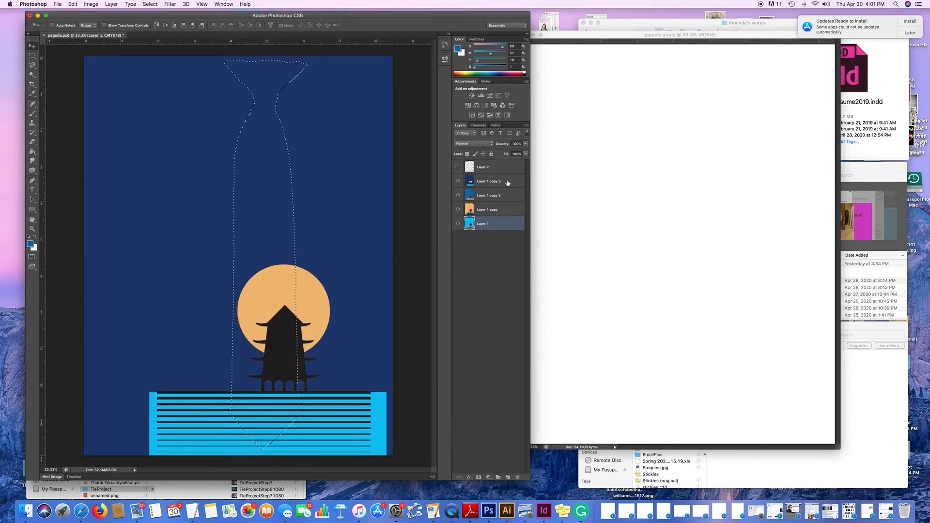
{"action": "left_click", "coordinate": [508, 182]}
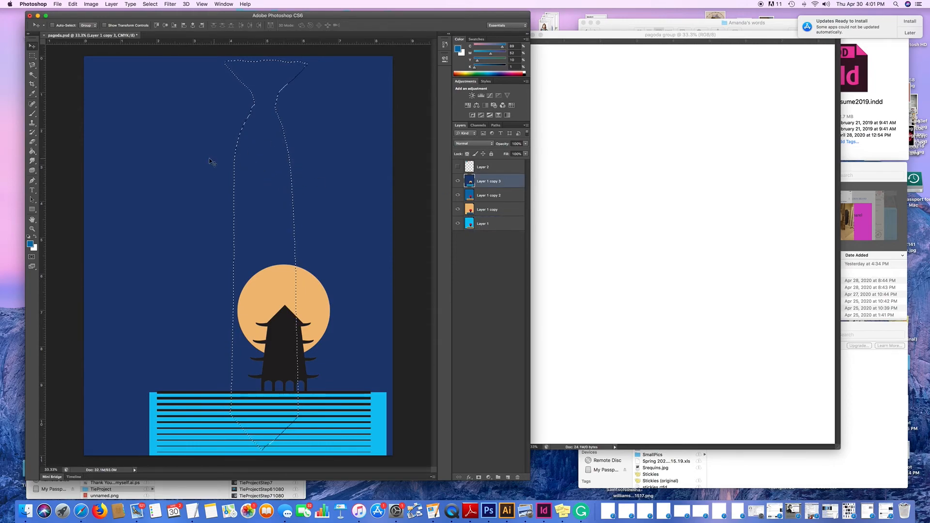
{"action": "left_click_drag", "start_coordinate": [245, 168], "coordinate": [603, 135]}
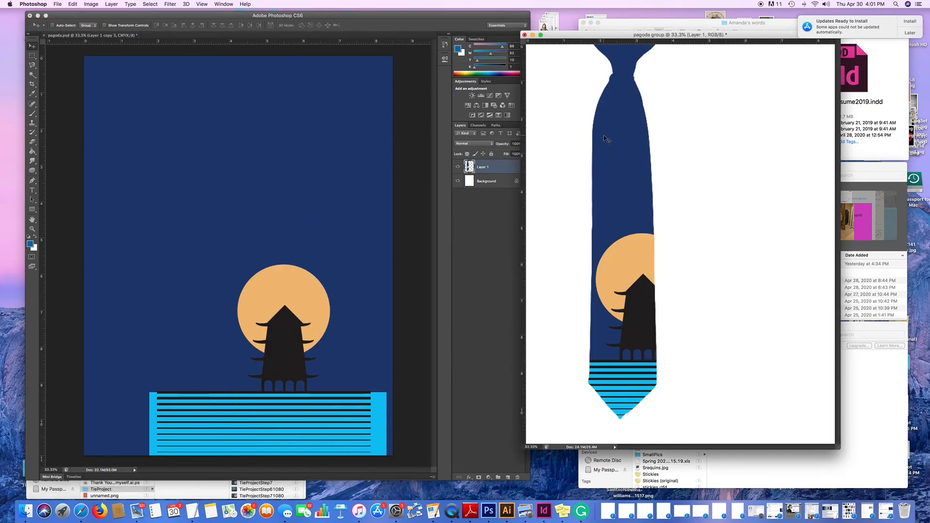
Hide Layer 1 copy 3 in pagoda.psd and copy the tie-shaped area of Layer 1 copy 2 into pagoda group.
{"action": "left_click", "coordinate": [404, 155]}
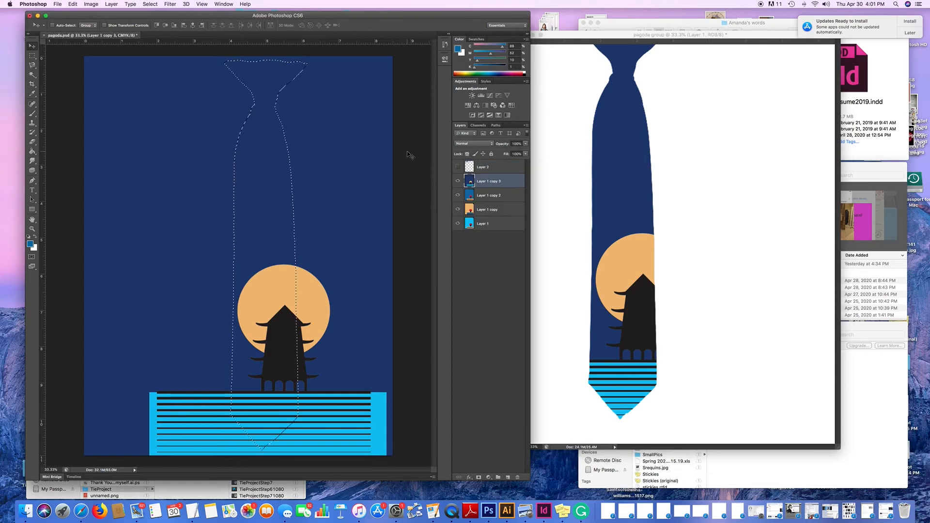
{"action": "left_click", "coordinate": [457, 182]}
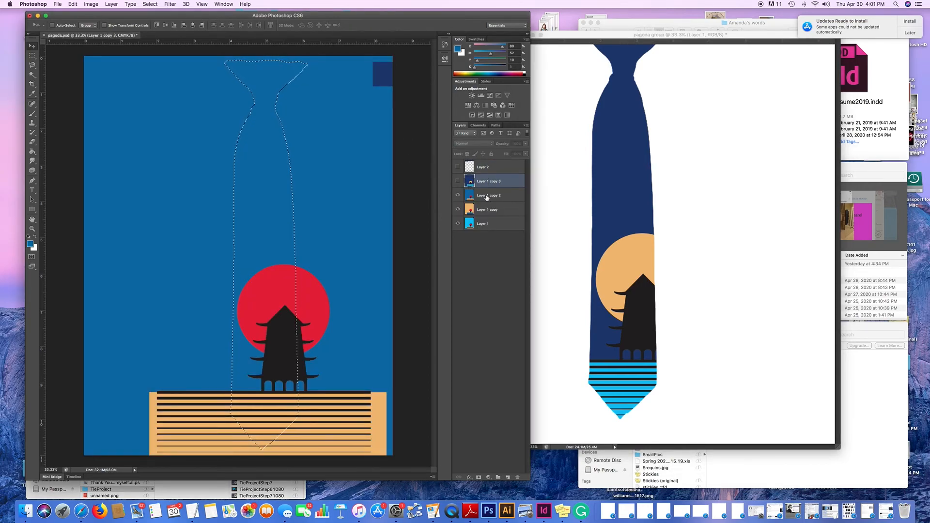
{"action": "left_click", "coordinate": [485, 196]}
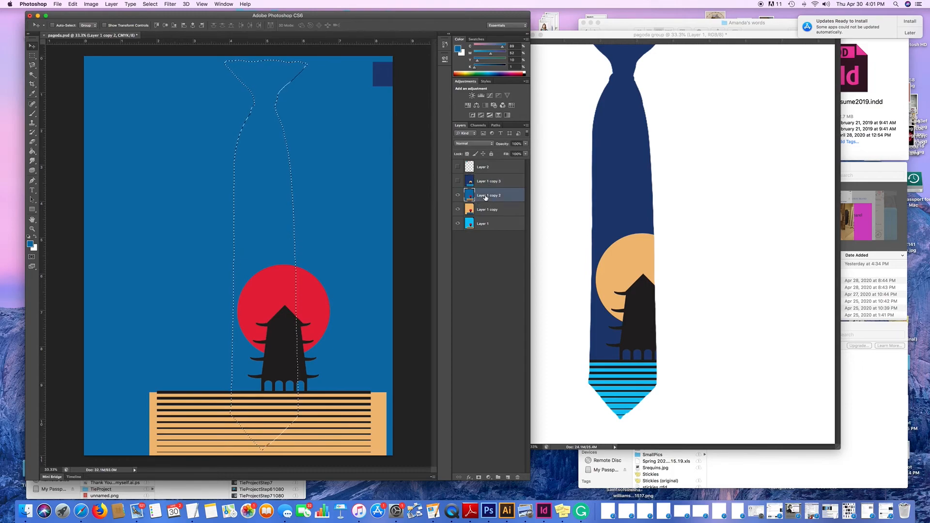
{"action": "left_click_drag", "start_coordinate": [306, 187], "coordinate": [712, 247]}
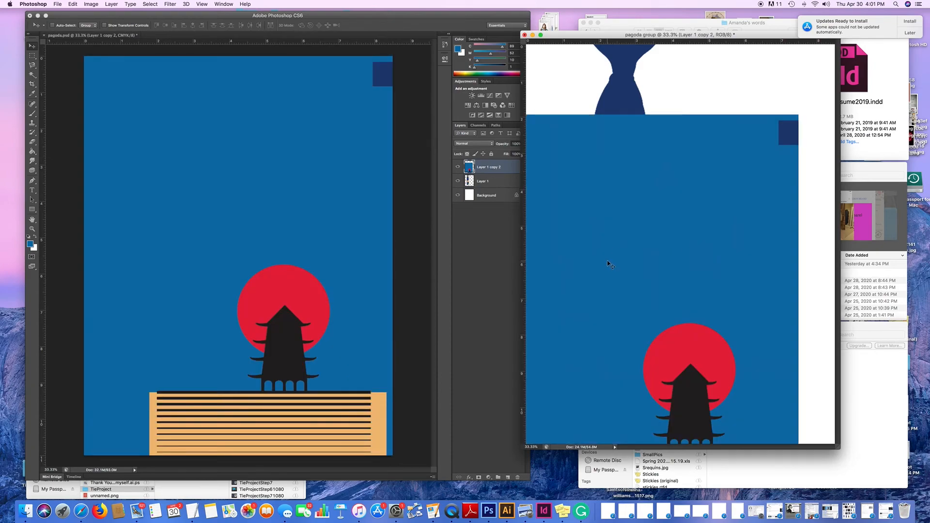
{"action": "key", "text": "super+z"}
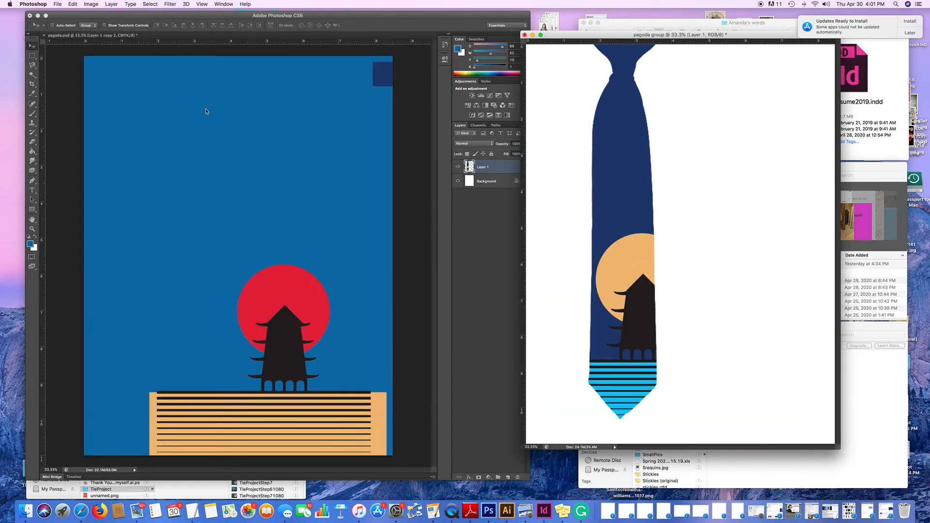
{"action": "left_click", "coordinate": [415, 142]}
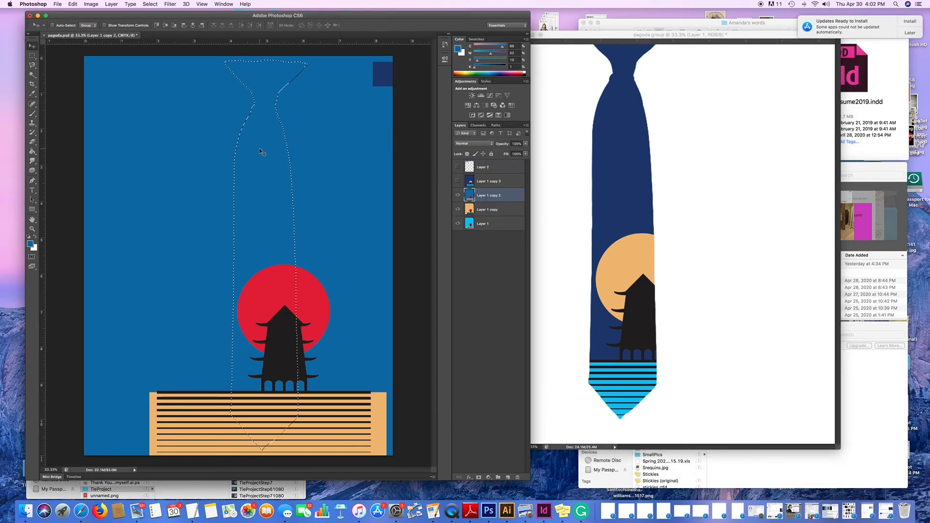
{"action": "left_click_drag", "start_coordinate": [269, 159], "coordinate": [352, 164]}
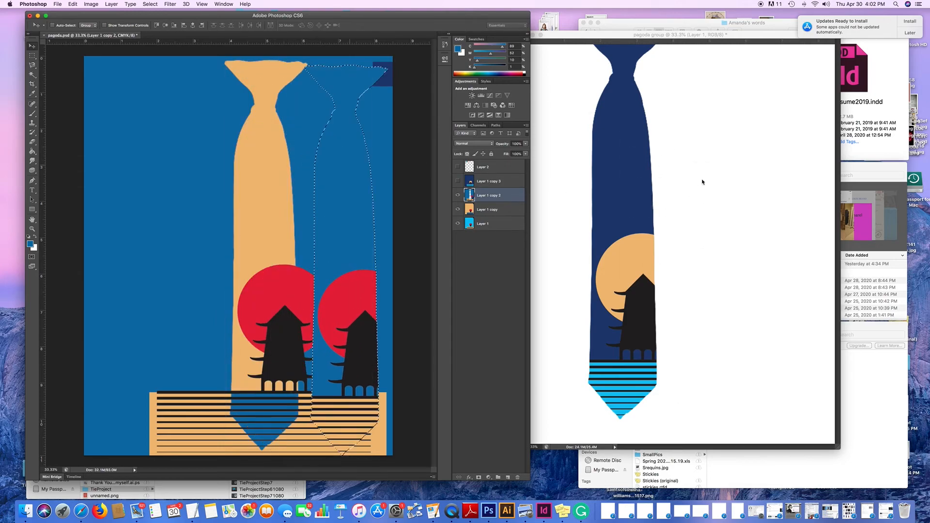
{"action": "left_click_drag", "start_coordinate": [703, 182], "coordinate": [705, 183]}
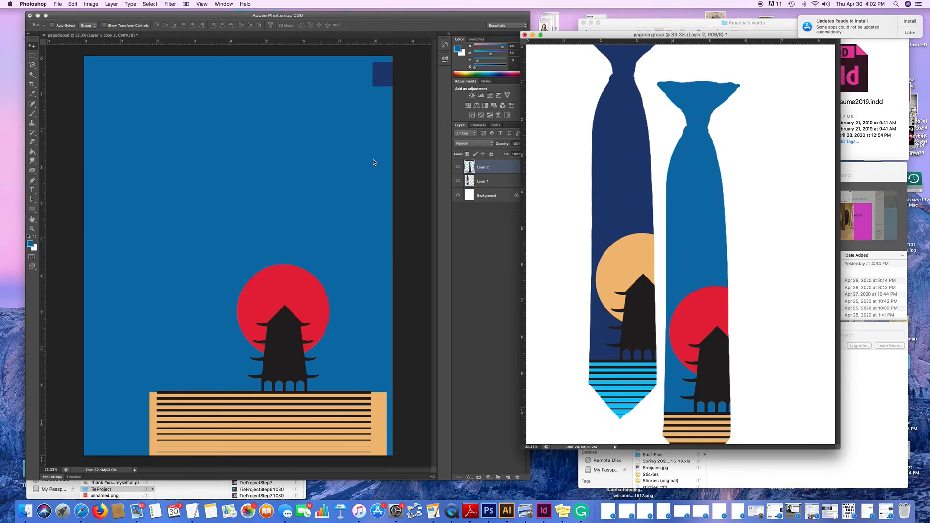
Hide Layer 1 copy 2 and copy the tie-shaped area of the orange Layer 1 copy into pagoda group.
{"action": "left_click", "coordinate": [407, 169]}
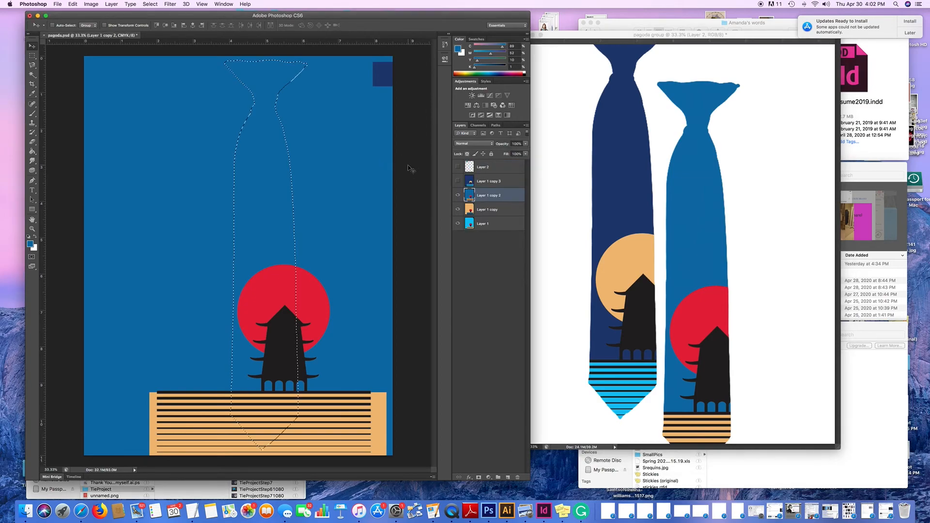
{"action": "left_click", "coordinate": [457, 195]}
{"action": "left_click", "coordinate": [498, 209]}
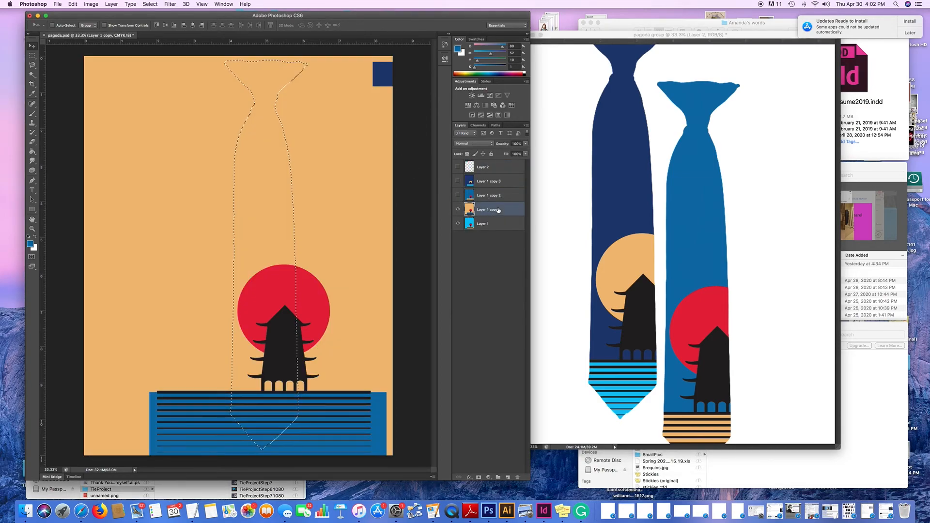
{"action": "left_click_drag", "start_coordinate": [261, 183], "coordinate": [749, 202]}
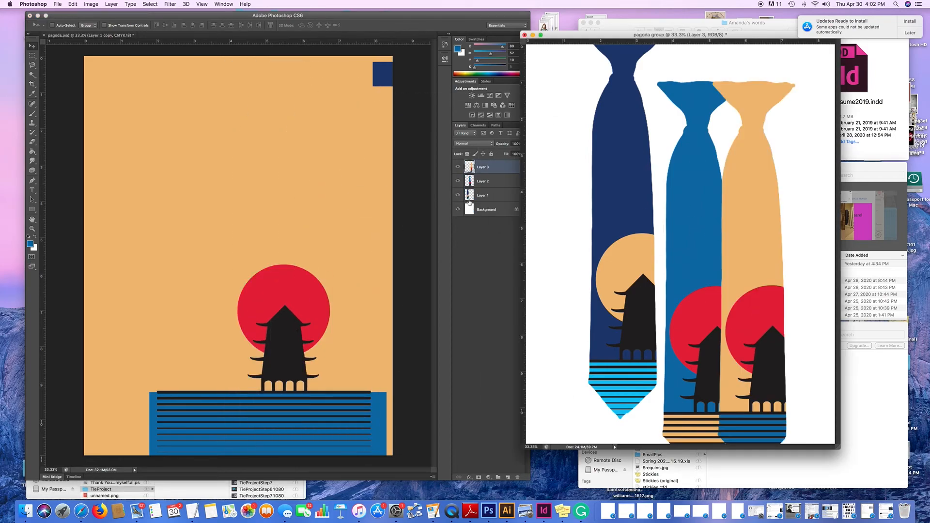
Copy the tie-shaped area of the light-blue Layer 1 into pagoda group and dock that document back with pagoda.psd.
{"action": "left_click", "coordinate": [418, 191]}
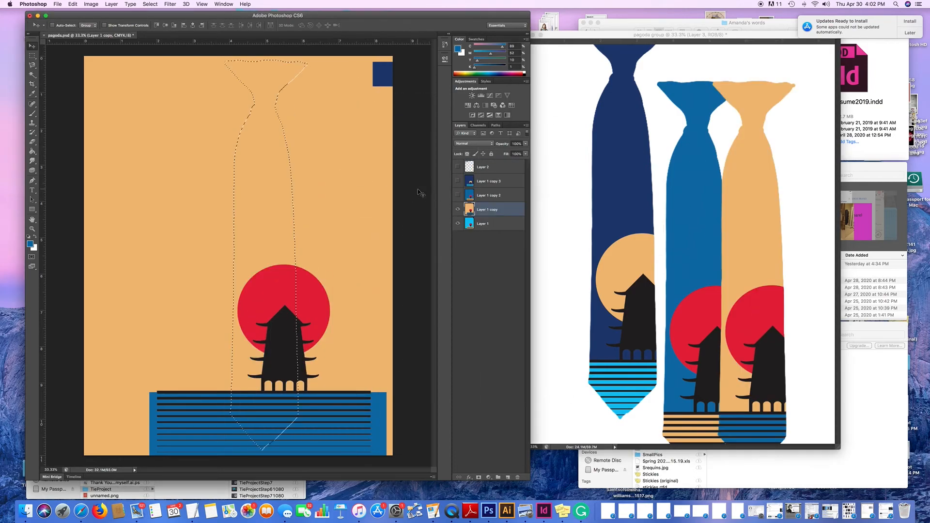
{"action": "left_click", "coordinate": [458, 210]}
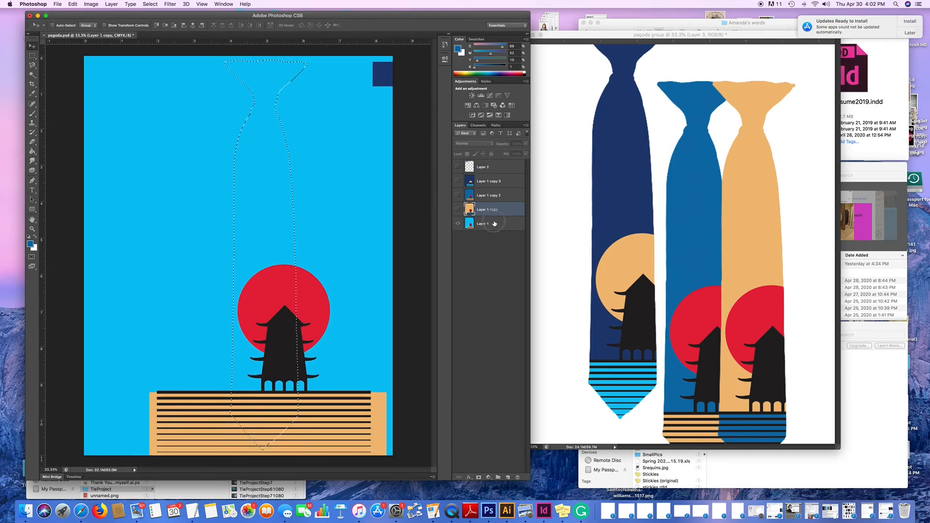
{"action": "left_click", "coordinate": [482, 224]}
{"action": "left_click_drag", "start_coordinate": [266, 222], "coordinate": [611, 216]}
{"action": "left_click_drag", "start_coordinate": [756, 35], "coordinate": [412, 36]}
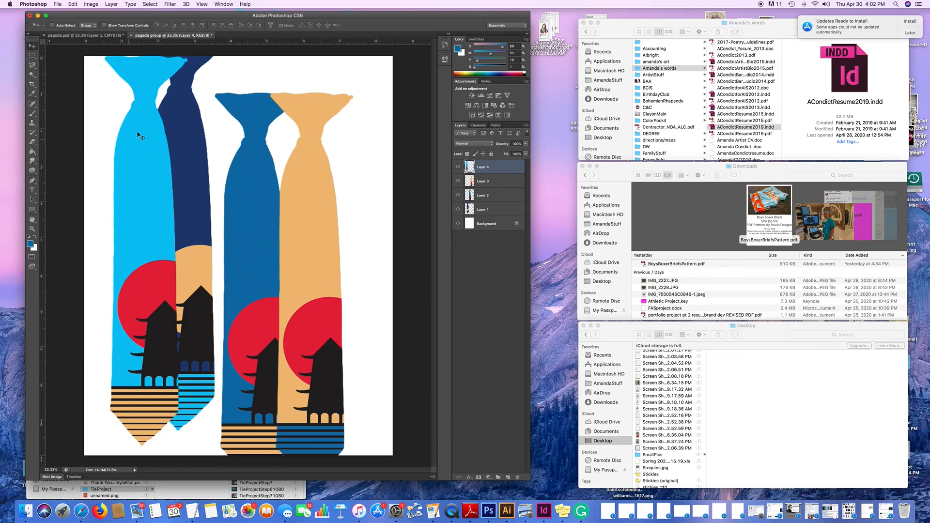
Move the light-blue tie to the page's left edge and place the orange tie overlapping in front of it.
{"action": "left_click_drag", "start_coordinate": [149, 75], "coordinate": [128, 76]}
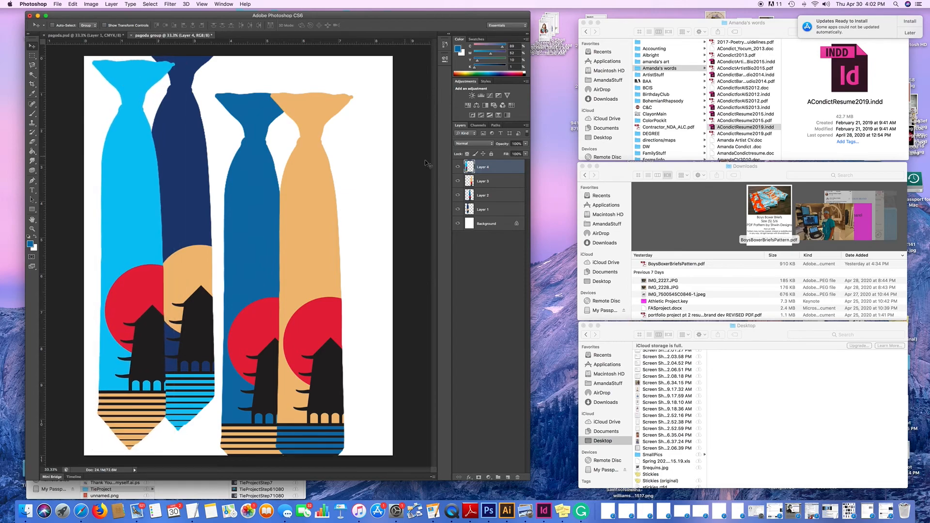
{"action": "left_click", "coordinate": [487, 181]}
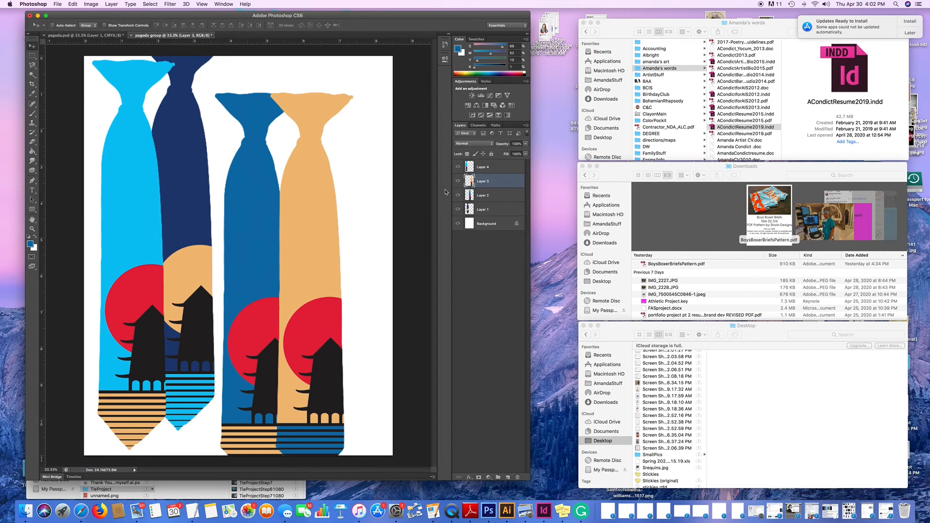
{"action": "left_click_drag", "start_coordinate": [317, 163], "coordinate": [192, 143]}
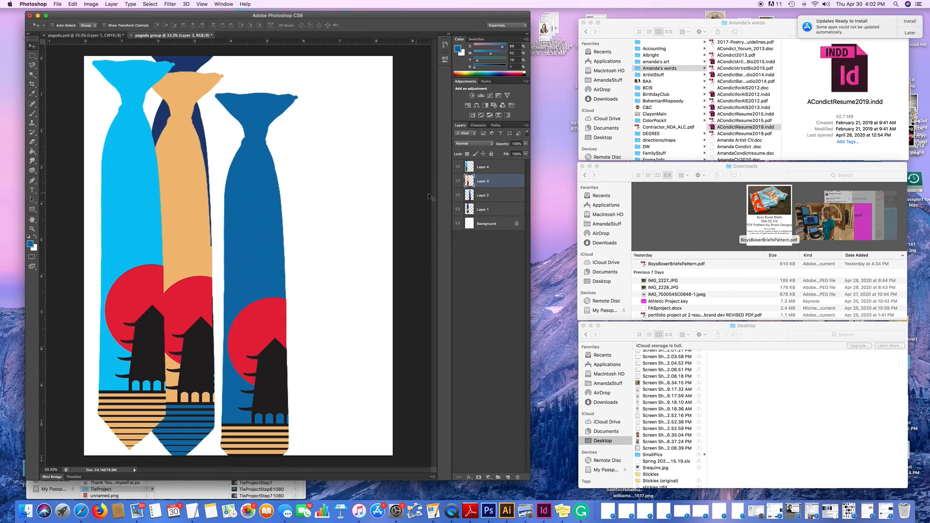
{"action": "left_click_drag", "start_coordinate": [500, 183], "coordinate": [495, 172]}
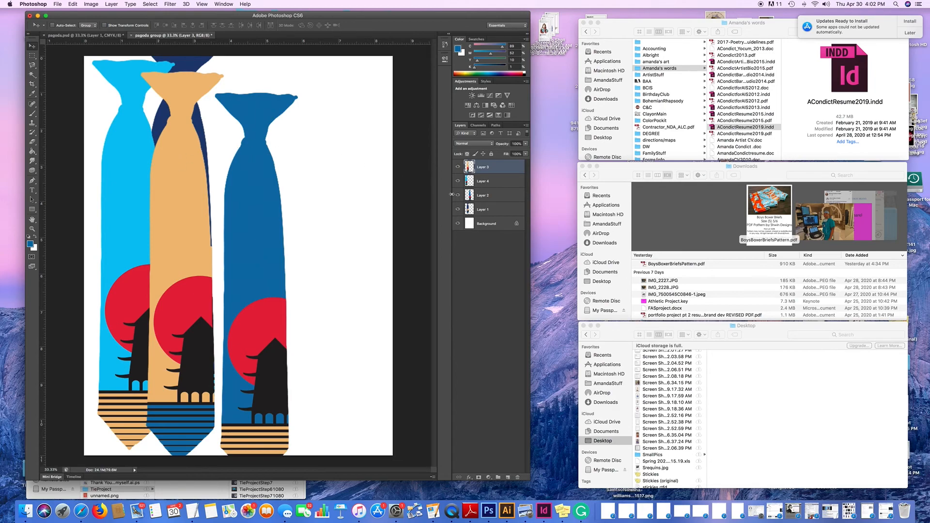
Move the medium-blue tie on Layer 2 to overlap the orange tie and bring its layer to the front.
{"action": "left_click", "coordinate": [491, 195]}
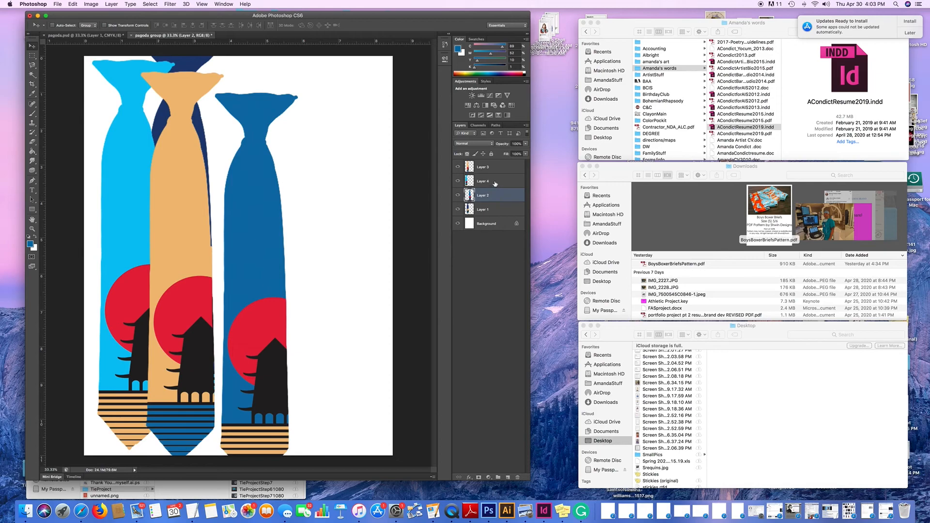
{"action": "left_click", "coordinate": [471, 182]}
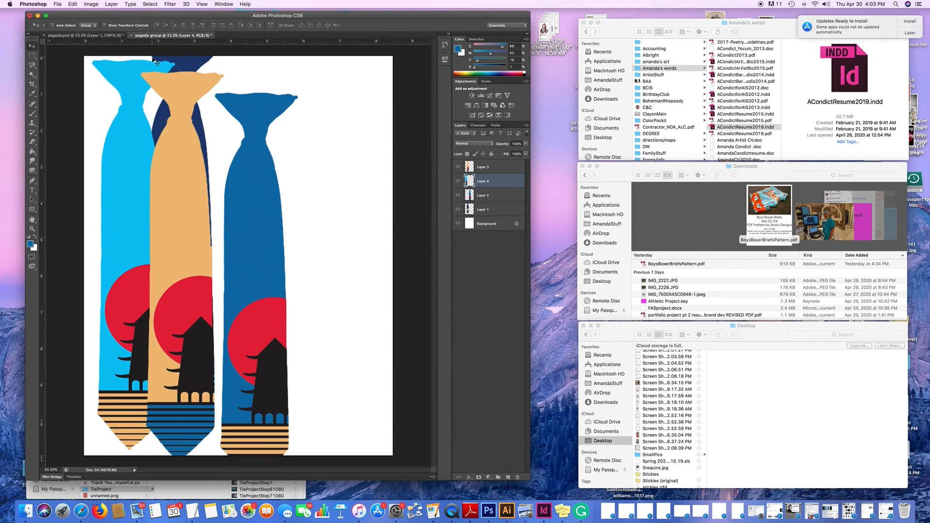
{"action": "left_click", "coordinate": [194, 63], "text": "super"}
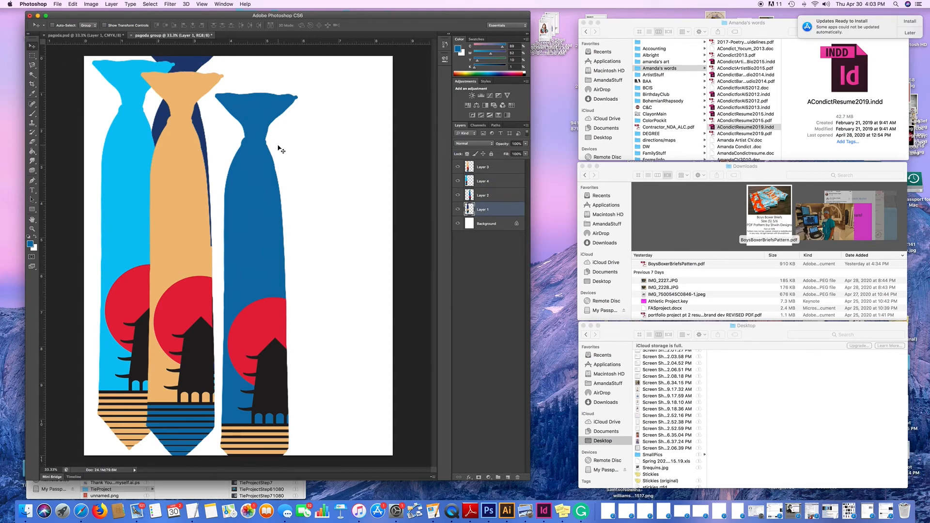
{"action": "left_click", "coordinate": [490, 192]}
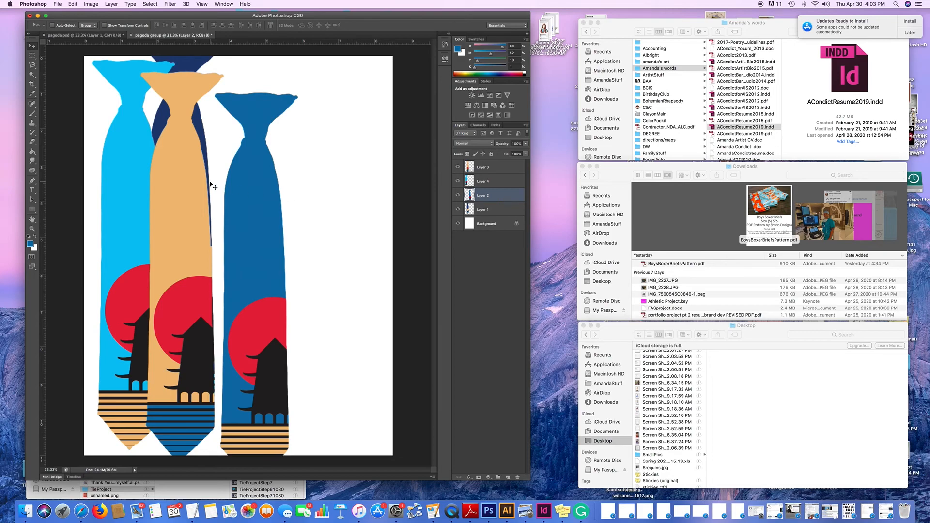
{"action": "left_click_drag", "start_coordinate": [253, 168], "coordinate": [226, 159]}
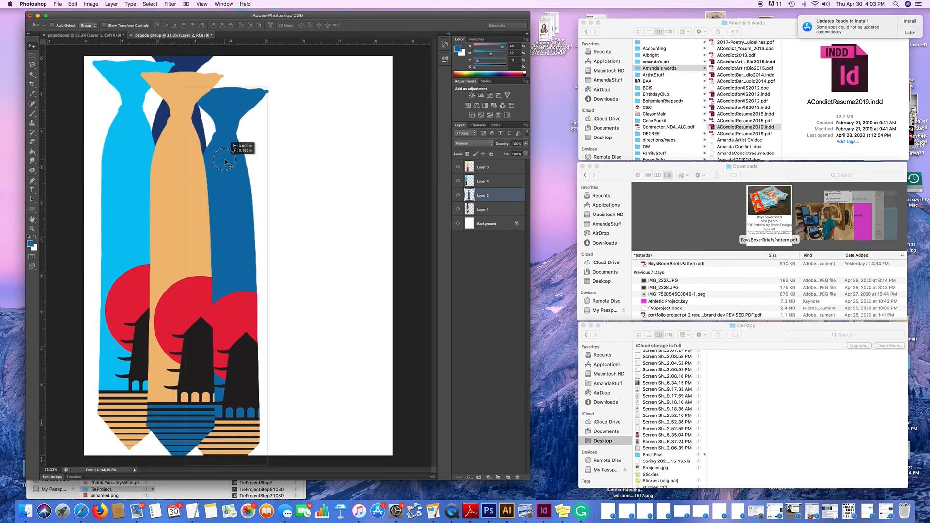
{"action": "left_click_drag", "start_coordinate": [501, 197], "coordinate": [502, 165]}
Place the navy tie on Layer 1 beside the medium-blue tie, slightly lower, and bring its layer to the front.
{"action": "left_click", "coordinate": [492, 210]}
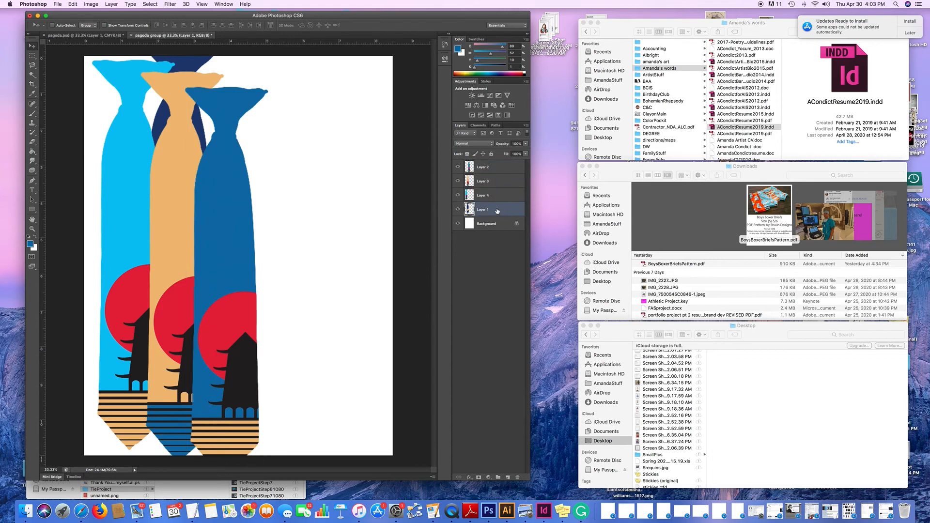
{"action": "left_click_drag", "start_coordinate": [202, 69], "coordinate": [291, 124]}
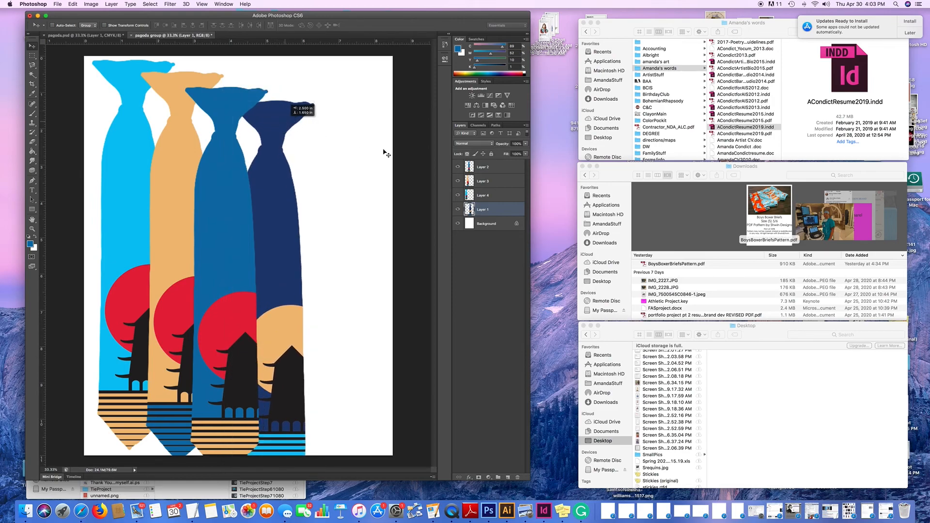
{"action": "left_click_drag", "start_coordinate": [510, 213], "coordinate": [509, 164]}
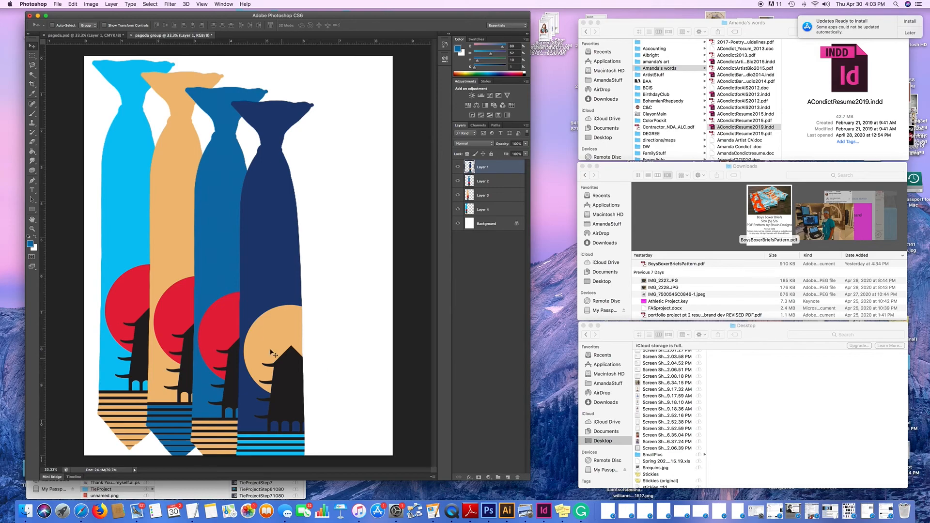
Extend the canvas downward to a height of 13 inches, anchored at the top centre, and fit it on screen.
{"action": "left_click", "coordinate": [91, 5]}
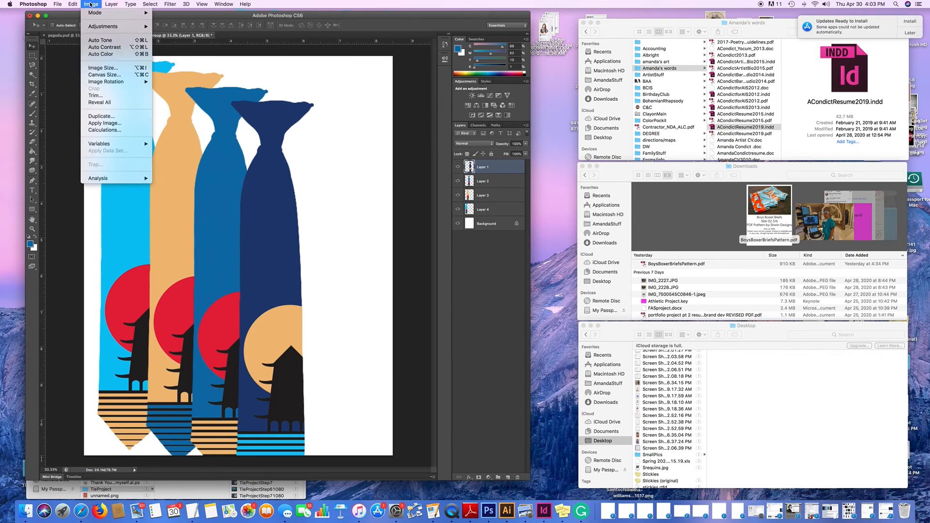
{"action": "left_click", "coordinate": [107, 76]}
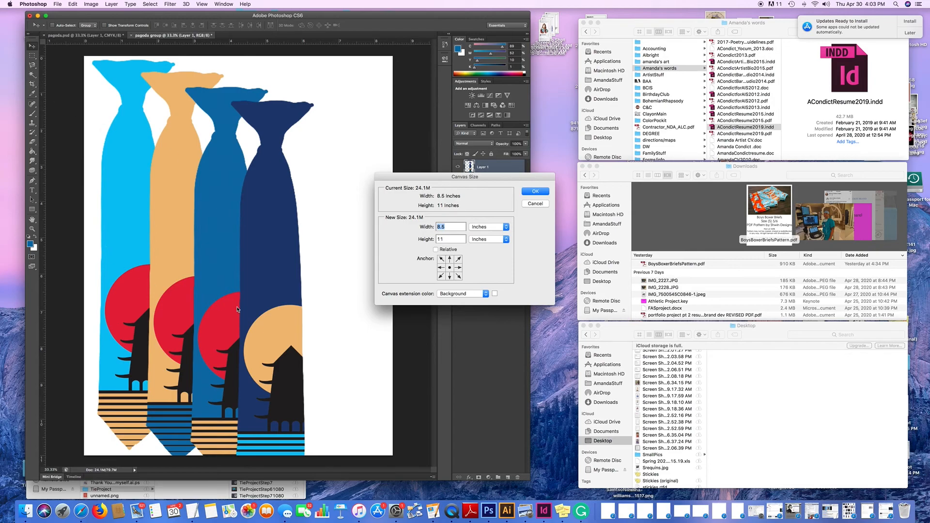
{"action": "double_click", "coordinate": [441, 240]}
{"action": "type", "text": "13"}
{"action": "left_click", "coordinate": [450, 260]}
{"action": "left_click", "coordinate": [538, 191]}
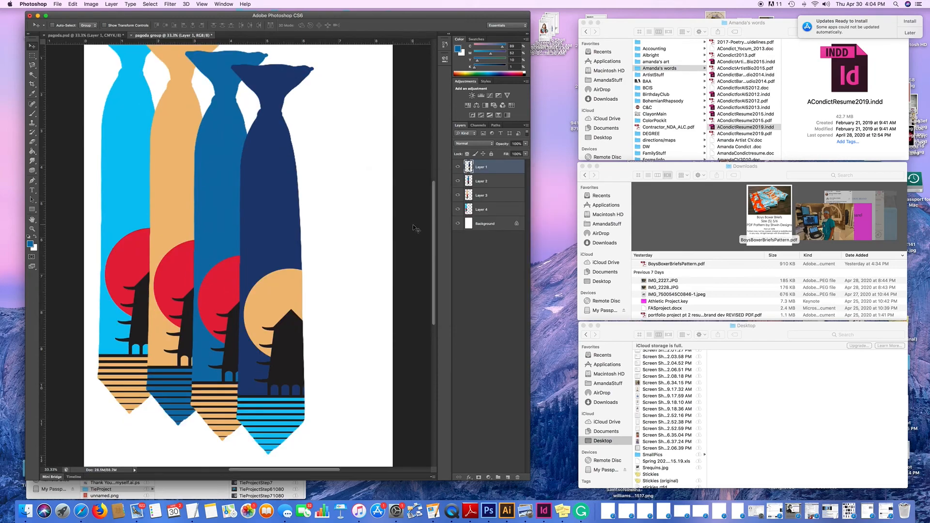
{"action": "key", "text": "super+0"}
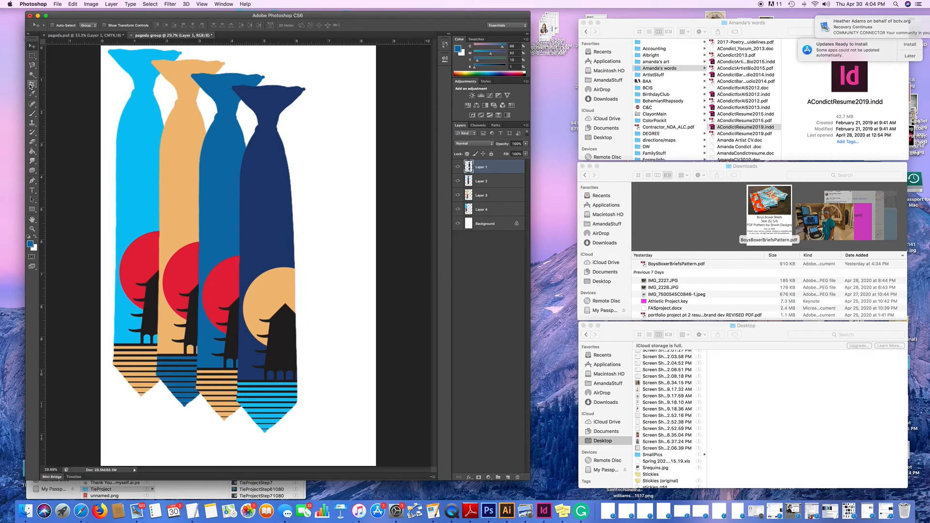
Crop the canvas closer to the four ties, trimming the empty space on the right side and below.
{"action": "left_click", "coordinate": [31, 85]}
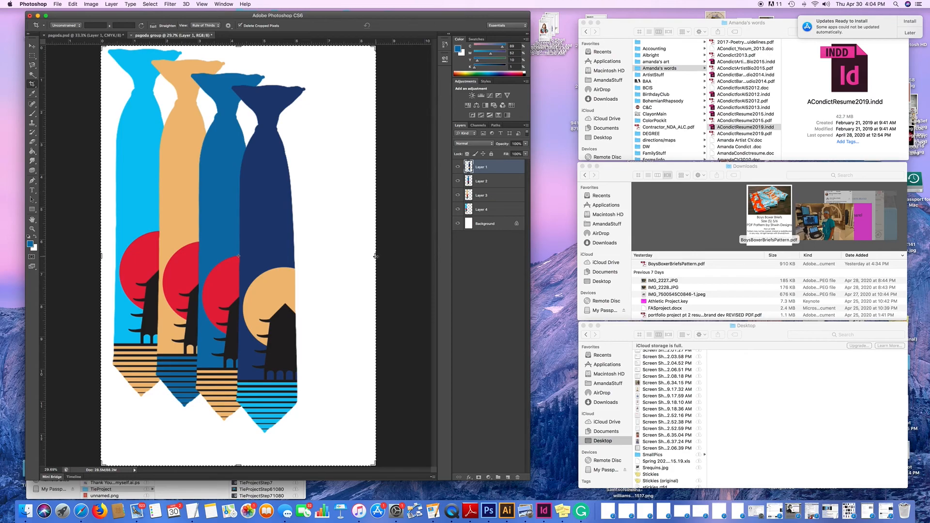
{"action": "left_click_drag", "start_coordinate": [375, 255], "coordinate": [343, 256]}
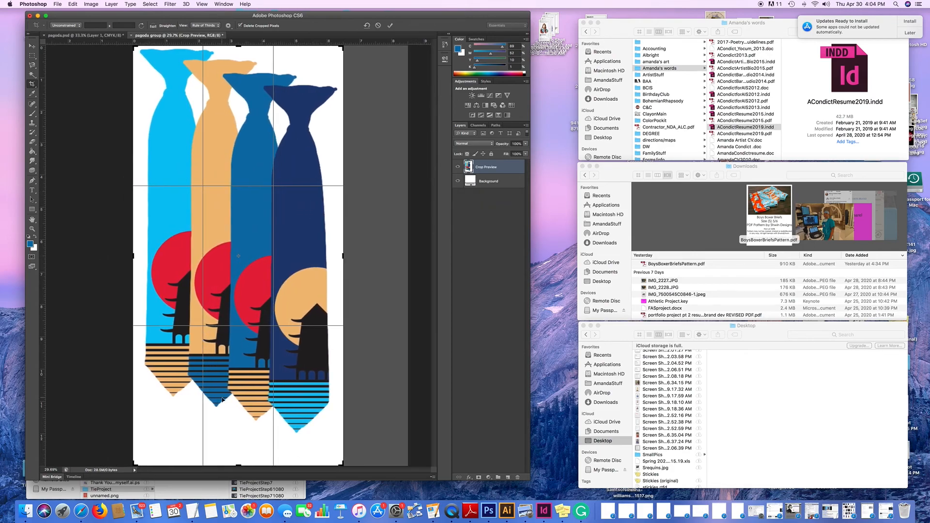
{"action": "left_click_drag", "start_coordinate": [238, 464], "coordinate": [238, 436]}
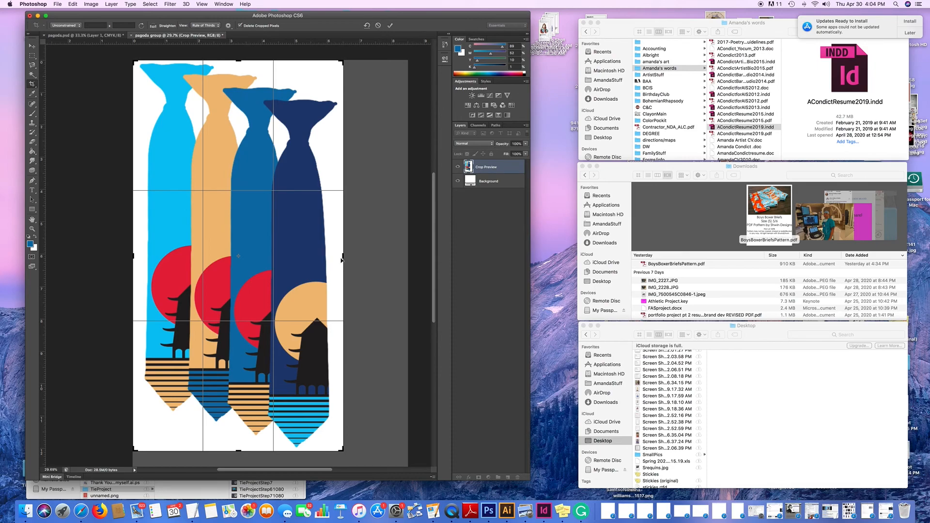
{"action": "left_click_drag", "start_coordinate": [343, 256], "coordinate": [342, 255]}
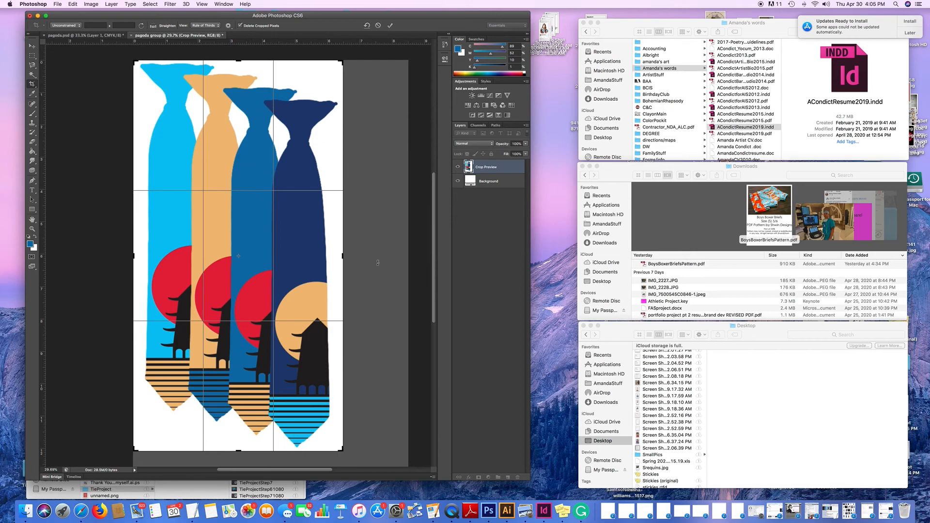
{"action": "key", "text": "Return"}
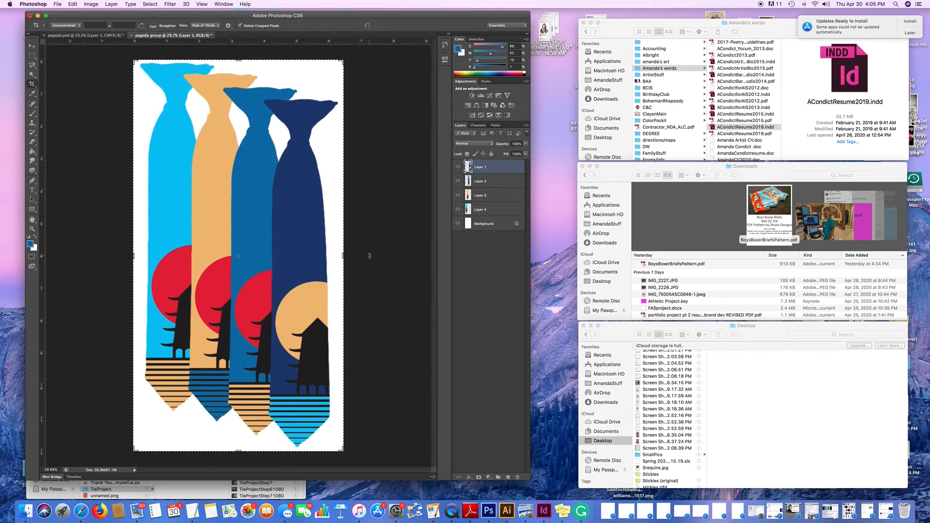
Try to crop the canvas slightly narrower at its right edge.
{"action": "mouse_move", "coordinate": [343, 256]}
{"action": "left_mouse_down"}
{"action": "mouse_move", "coordinate": [318, 257]}
{"action": "mouse_move", "coordinate": [338, 257]}
{"action": "left_mouse_up"}
{"action": "key", "text": "Return"}
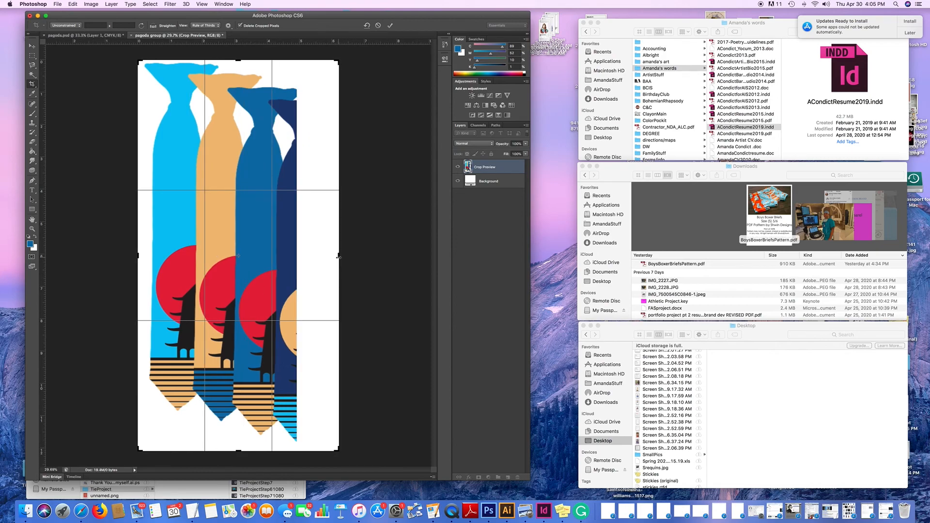
{"action": "left_click", "coordinate": [74, 4]}
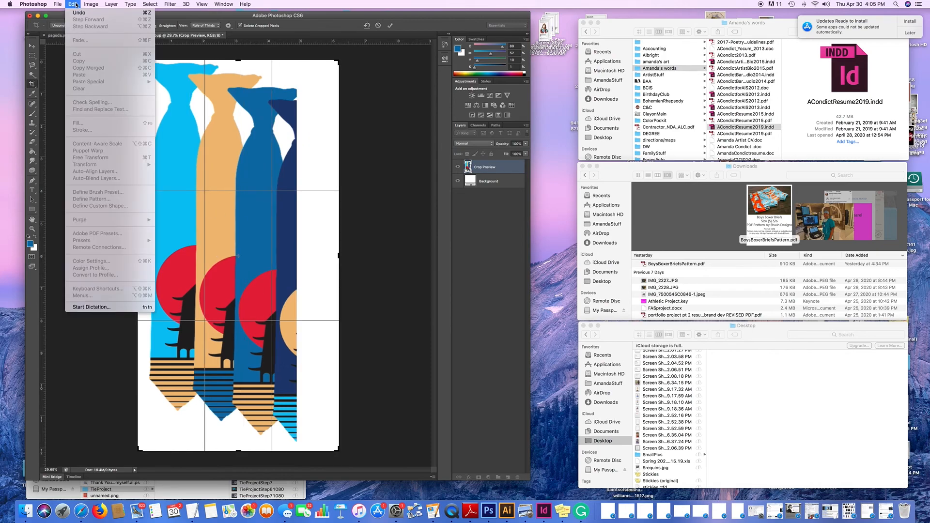
{"action": "left_click", "coordinate": [72, 4]}
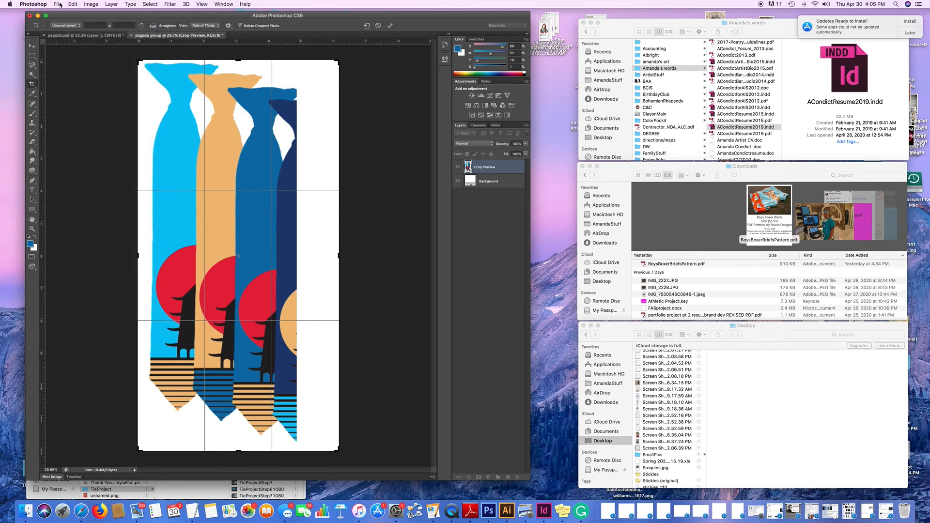
{"action": "left_click", "coordinate": [71, 4]}
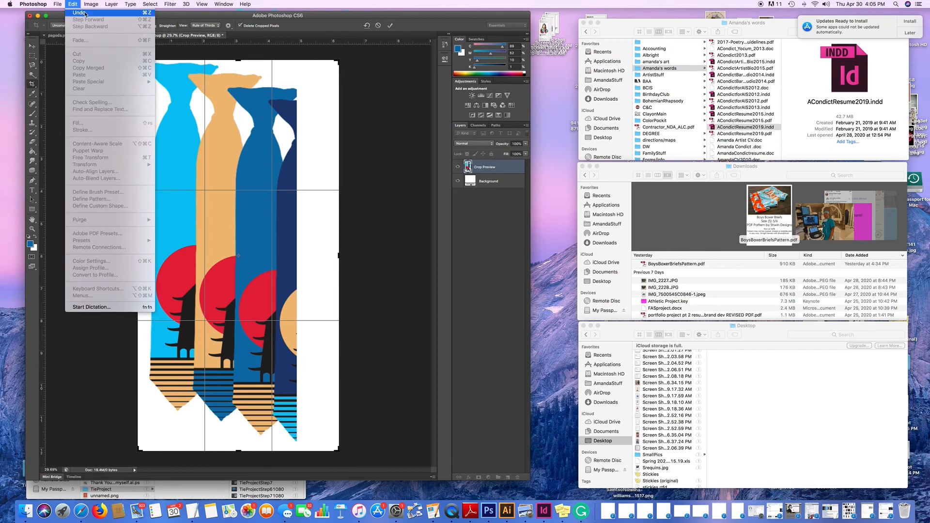
Revert the document through its history to the first crop, discarding the narrower crops.
{"action": "left_click", "coordinate": [445, 47]}
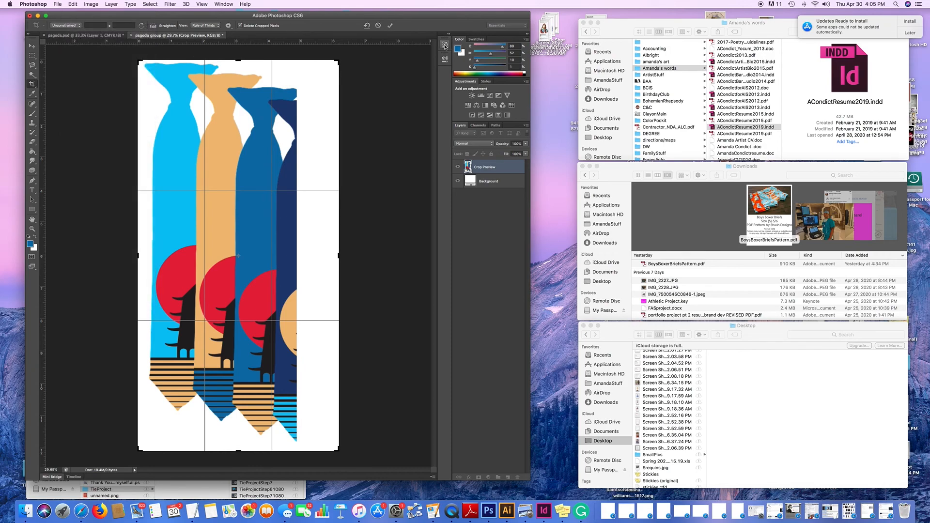
{"action": "left_click", "coordinate": [445, 47]}
{"action": "left_click", "coordinate": [392, 59]}
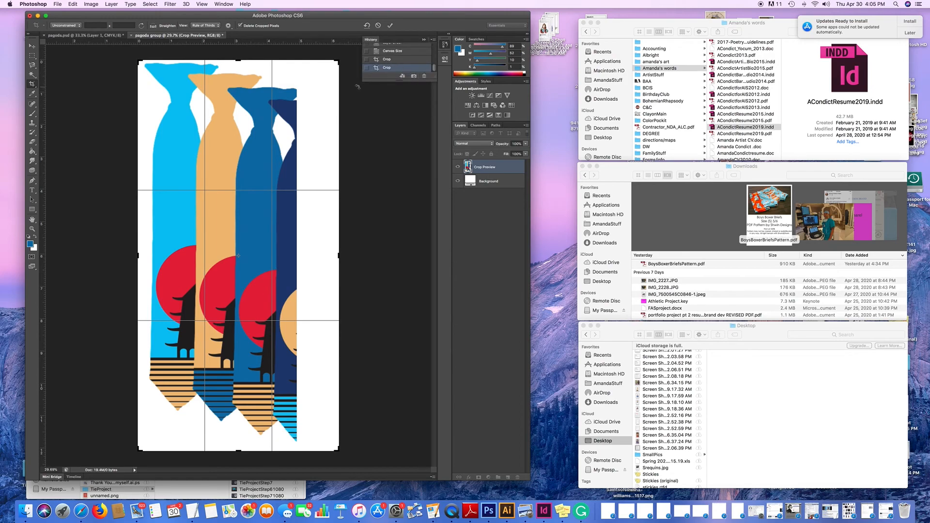
{"action": "left_click", "coordinate": [32, 56]}
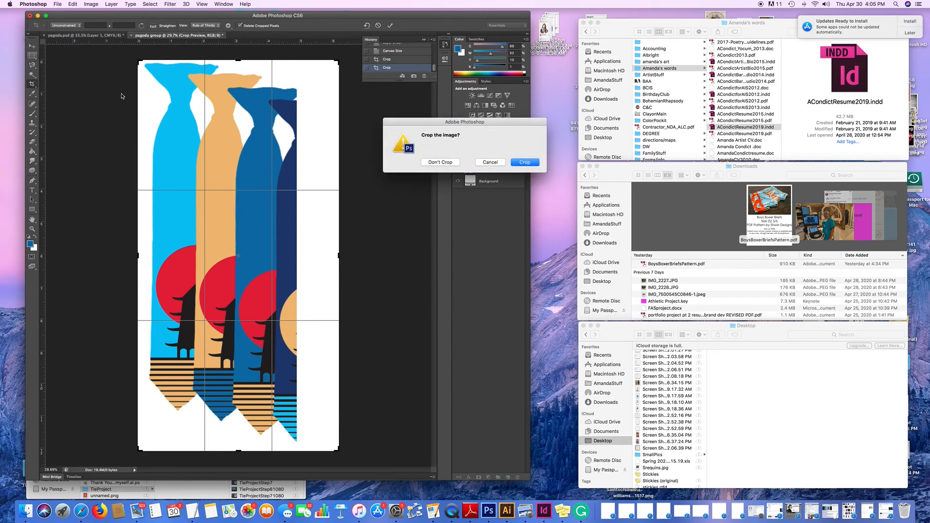
{"action": "key", "text": "Return"}
{"action": "scroll", "coordinate": [407, 64], "scroll_direction": "up", "scroll_amount": 5}
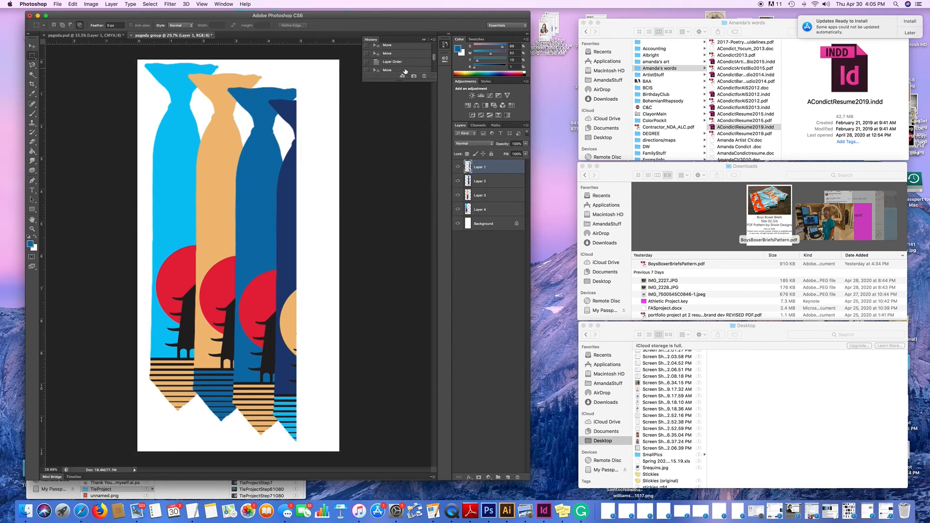
{"action": "scroll", "coordinate": [408, 65], "scroll_direction": "down", "scroll_amount": 1}
{"action": "scroll", "coordinate": [406, 65], "scroll_direction": "down", "scroll_amount": 1}
{"action": "left_click", "coordinate": [400, 70]}
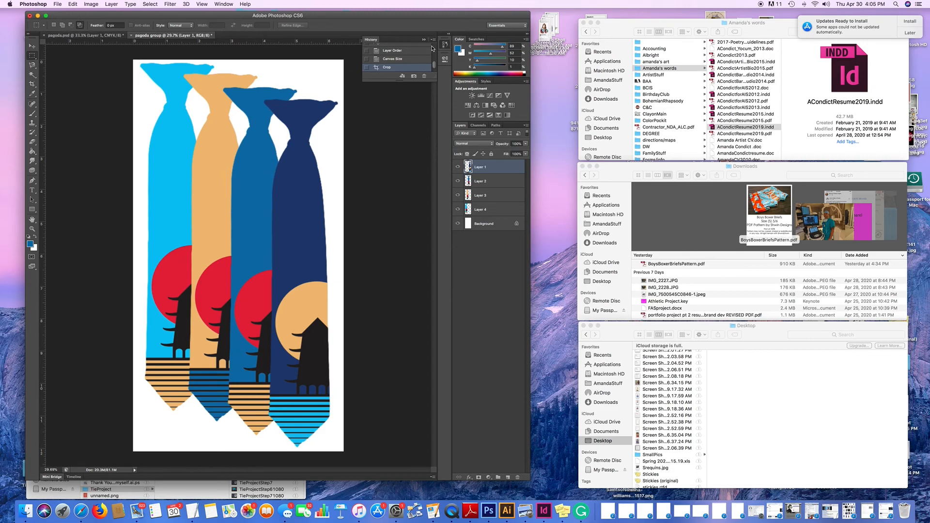
Step back to the Layer Order history state, return to the first Crop state, and enlarge the history list.
{"action": "left_click", "coordinate": [223, 4]}
{"action": "left_click", "coordinate": [223, 6]}
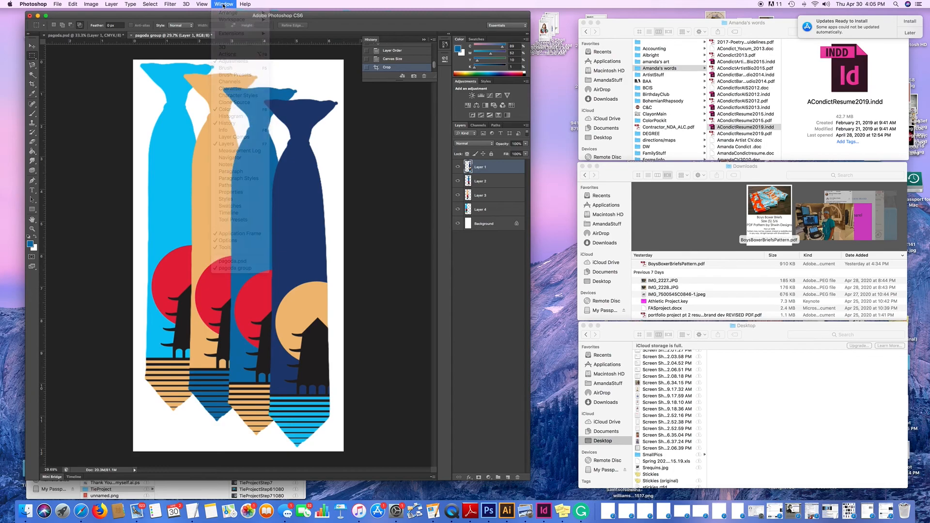
{"action": "left_click", "coordinate": [406, 59]}
{"action": "left_click", "coordinate": [409, 51]}
{"action": "left_click", "coordinate": [406, 67]}
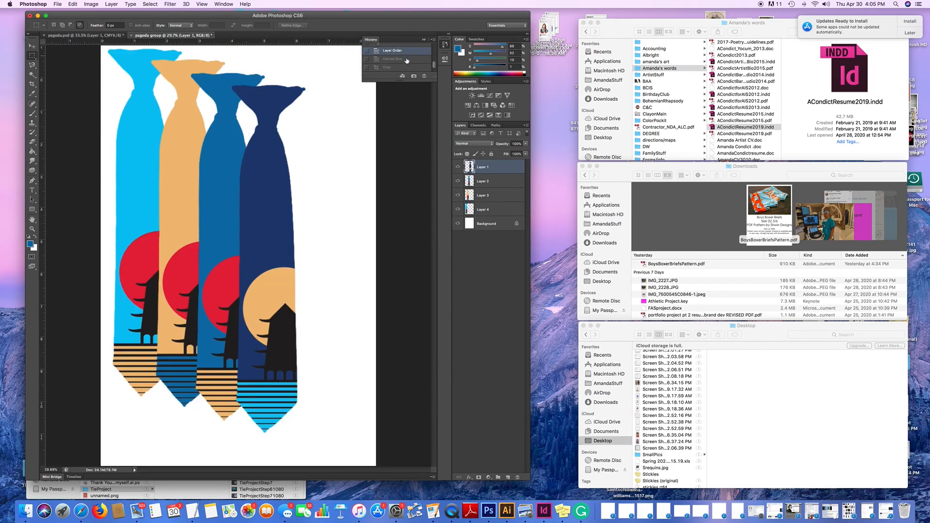
{"action": "left_click_drag", "start_coordinate": [406, 79], "coordinate": [409, 224]}
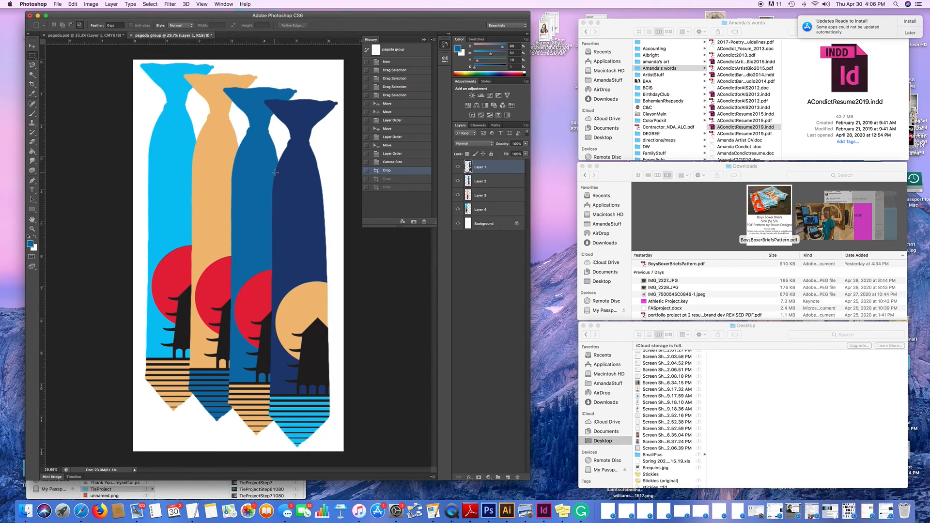
Save the layered document as pagoda group.psd in Working files, replacing the existing file, and switch to the Move tool.
{"action": "left_click", "coordinate": [58, 4]}
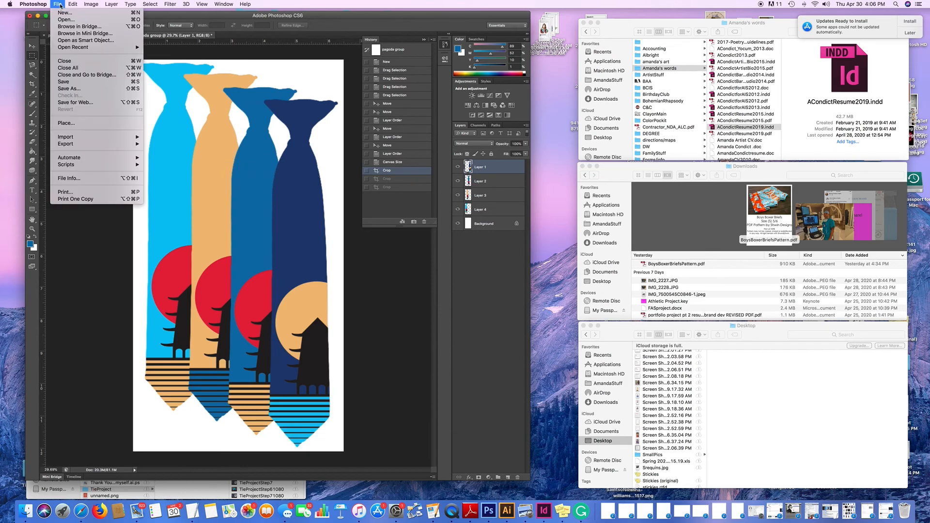
{"action": "left_click", "coordinate": [79, 85]}
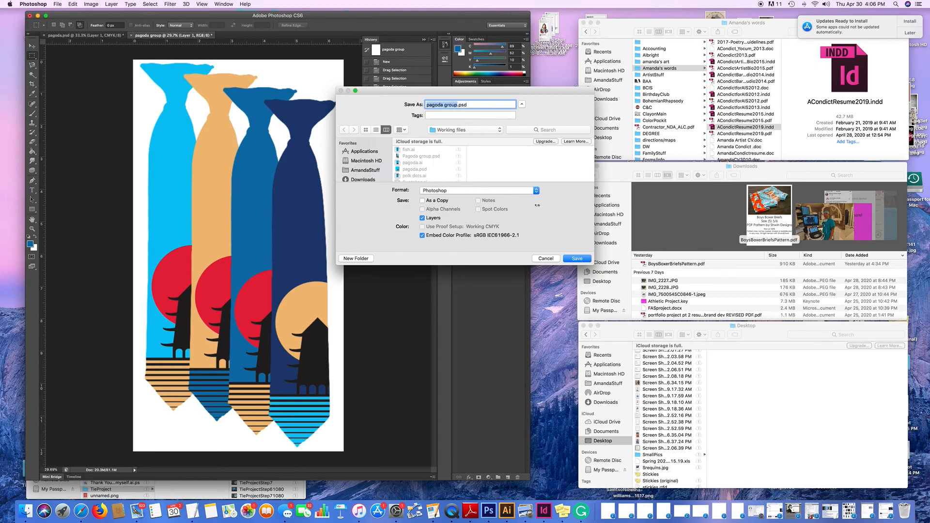
{"action": "left_click", "coordinate": [579, 259]}
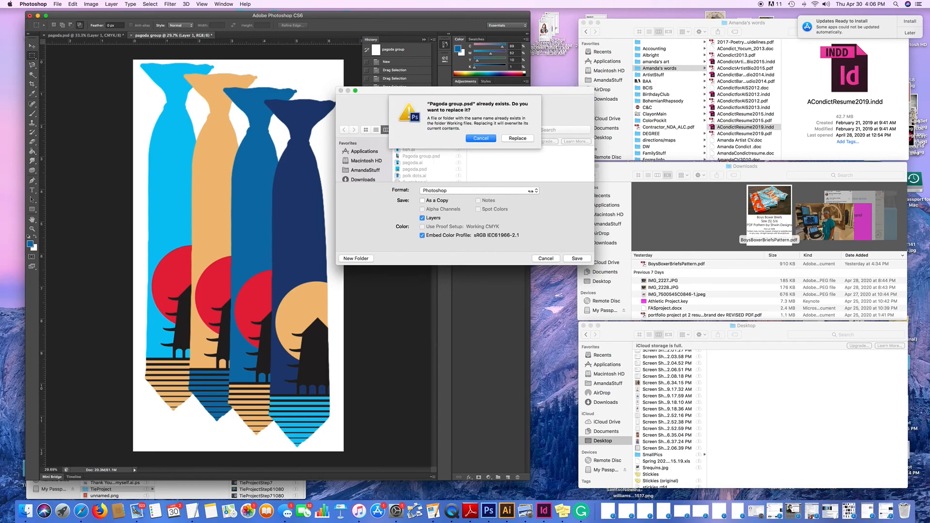
{"action": "left_click", "coordinate": [516, 139]}
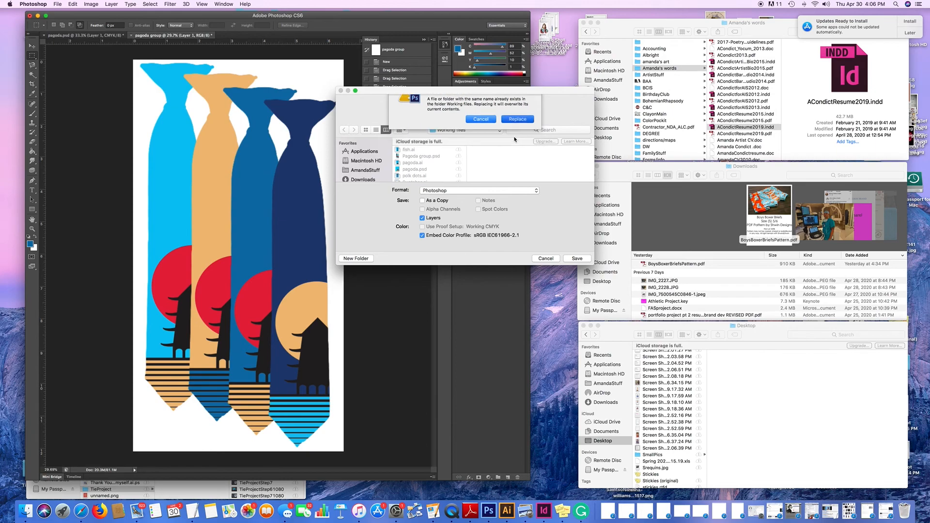
{"action": "left_click", "coordinate": [549, 221]}
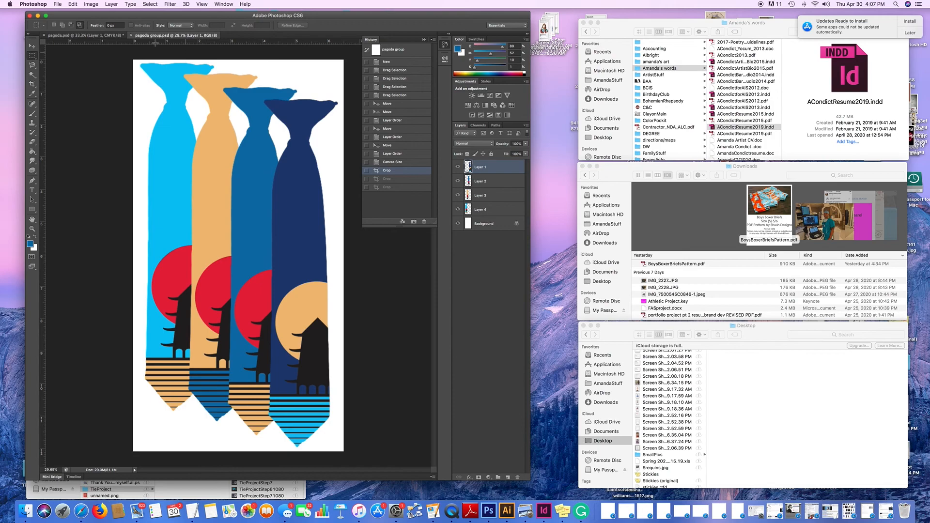
{"action": "left_click", "coordinate": [34, 47]}
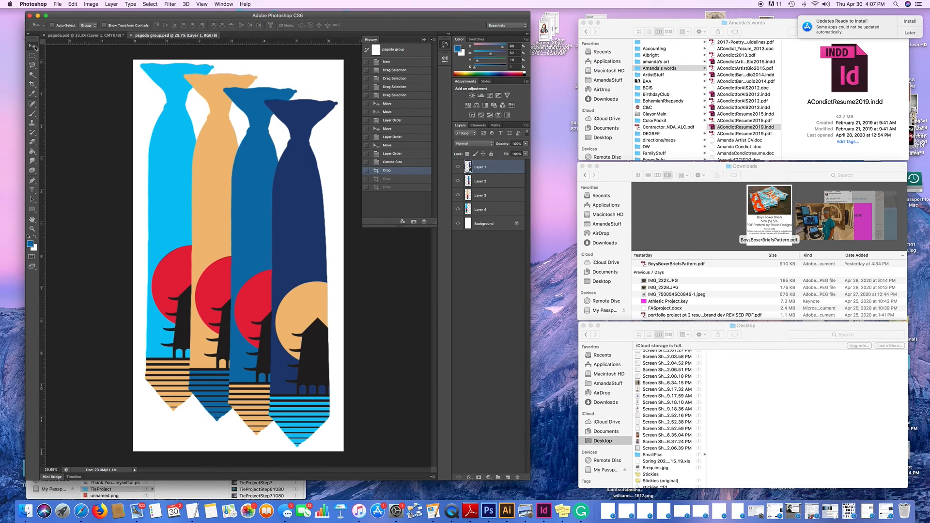
Add a drop shadow to Layer 1, enlarging its distance, spread and size and angling it so it falls to the lower left of the tie.
{"action": "left_click", "coordinate": [170, 4]}
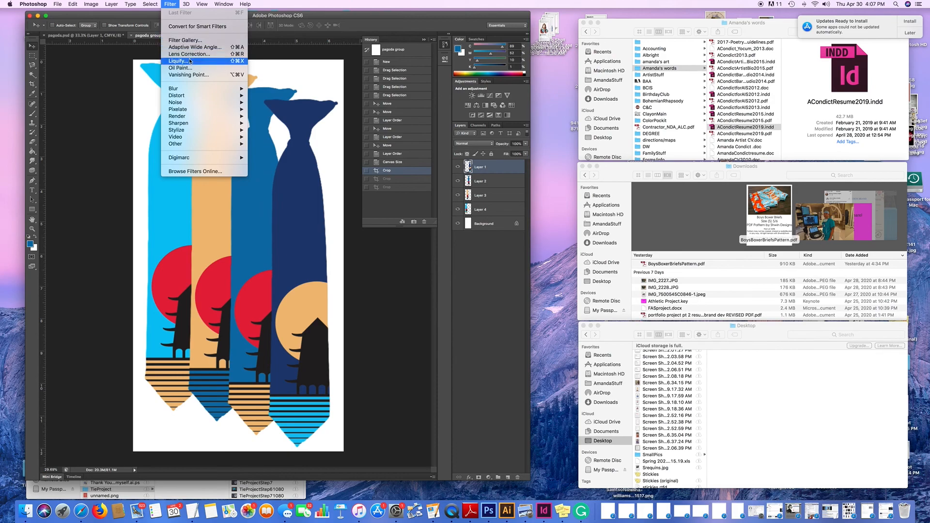
{"action": "mouse_move", "coordinate": [186, 96]}
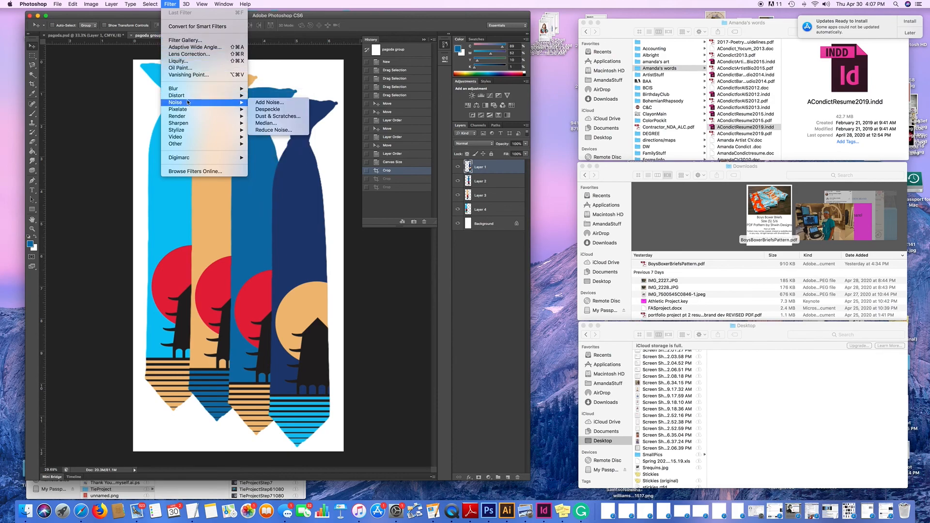
{"action": "mouse_move", "coordinate": [111, 7]}
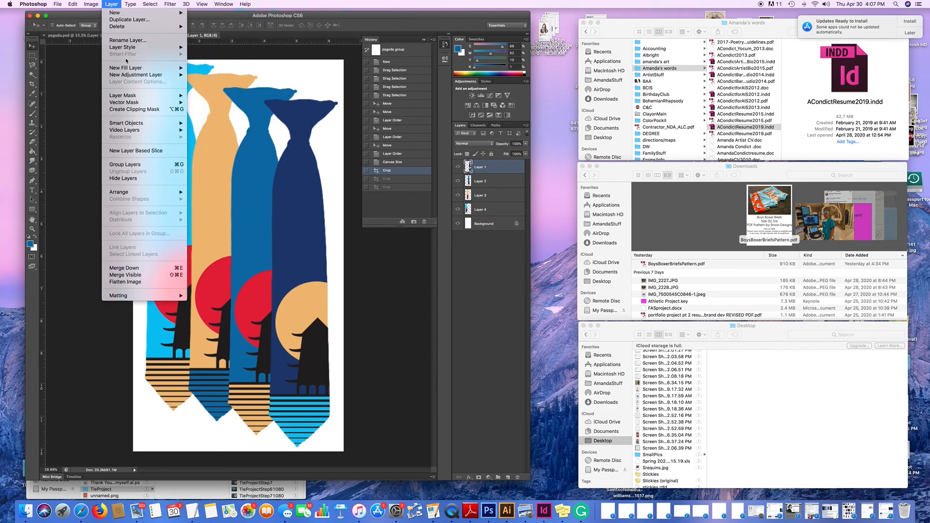
{"action": "mouse_move", "coordinate": [131, 48]}
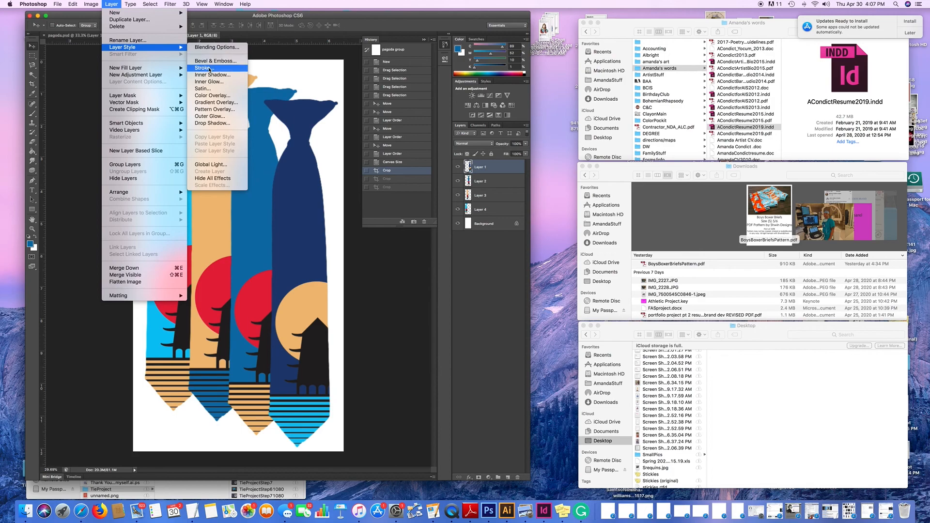
{"action": "left_click", "coordinate": [216, 123]}
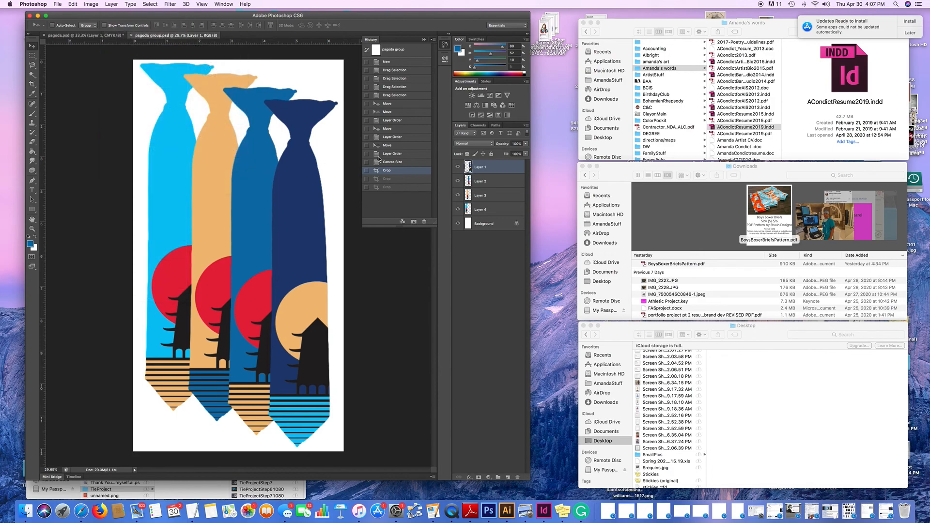
{"action": "left_click_drag", "start_coordinate": [493, 154], "coordinate": [514, 157]}
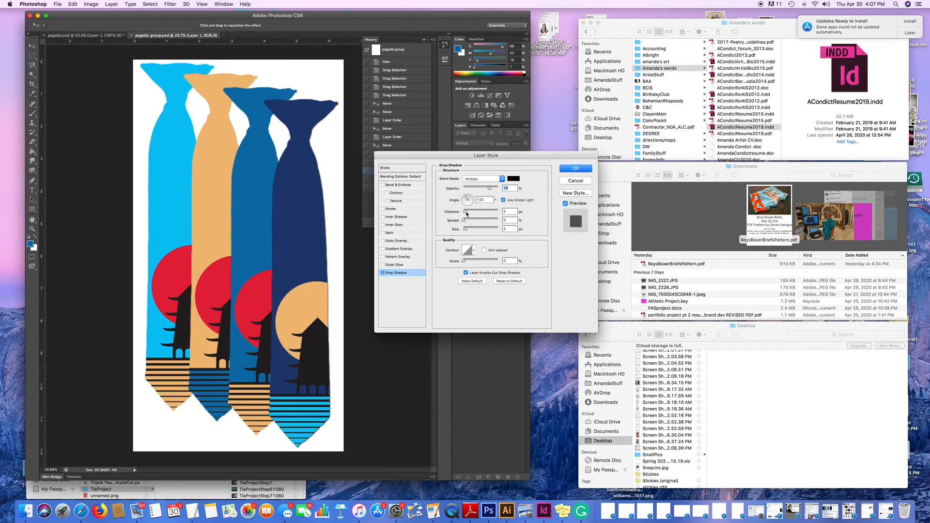
{"action": "mouse_move", "coordinate": [466, 213]}
{"action": "left_mouse_down"}
{"action": "mouse_move", "coordinate": [476, 213]}
{"action": "mouse_move", "coordinate": [465, 221]}
{"action": "mouse_move", "coordinate": [471, 230]}
{"action": "left_mouse_up"}
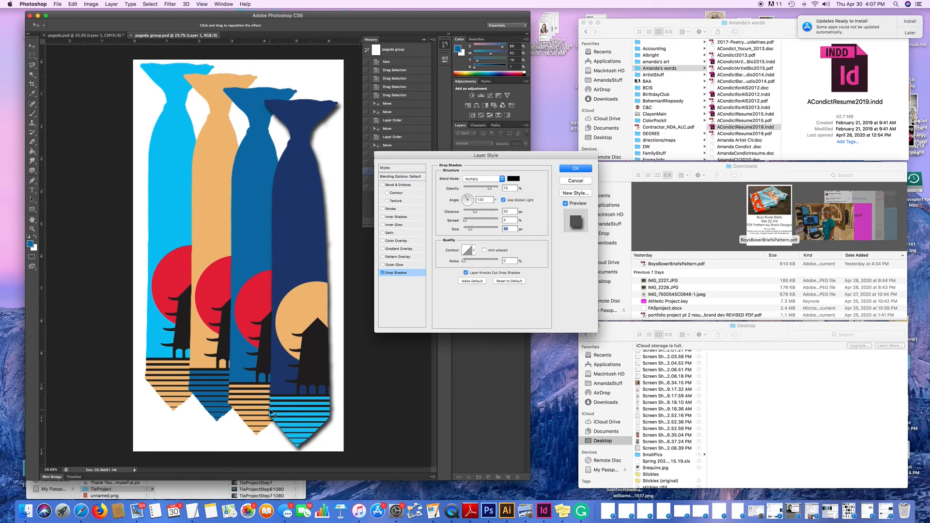
{"action": "left_click_drag", "start_coordinate": [467, 198], "coordinate": [471, 197]}
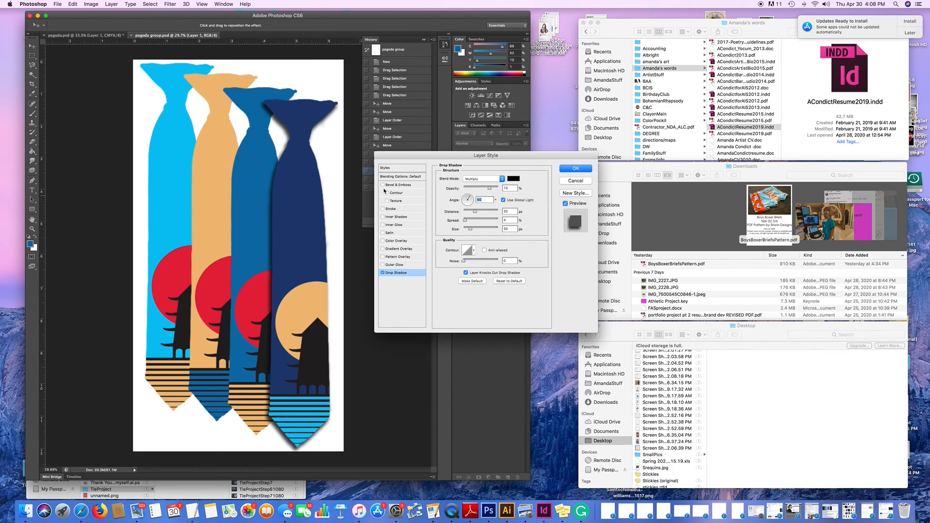
{"action": "left_click", "coordinate": [575, 169]}
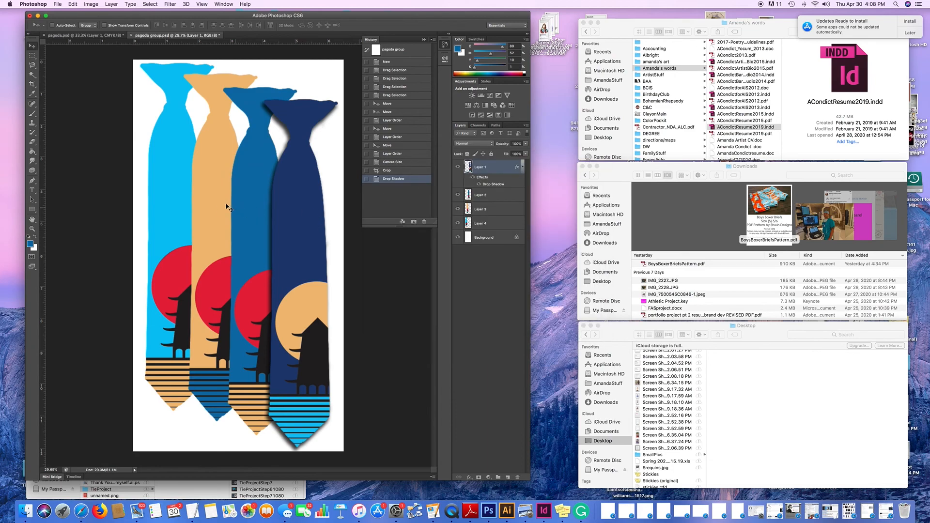
{"action": "left_click", "coordinate": [491, 198]}
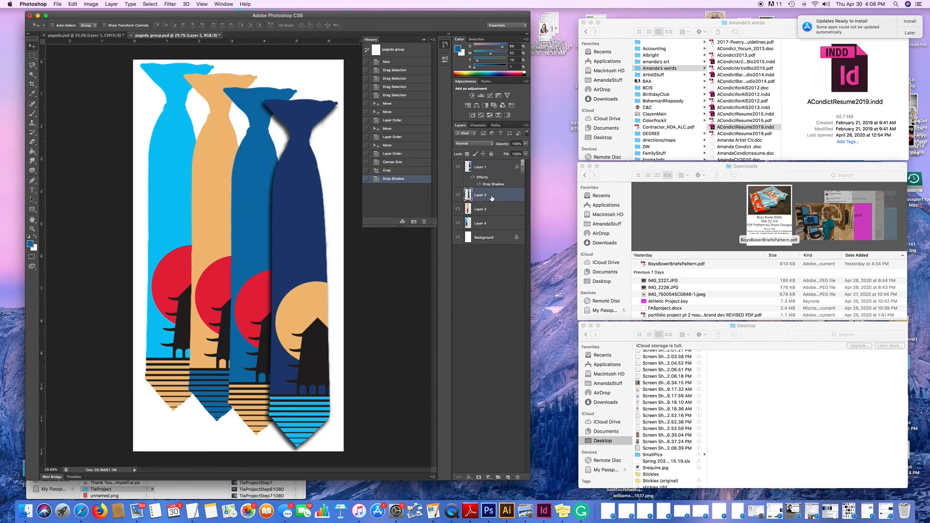
{"action": "left_click", "coordinate": [110, 4]}
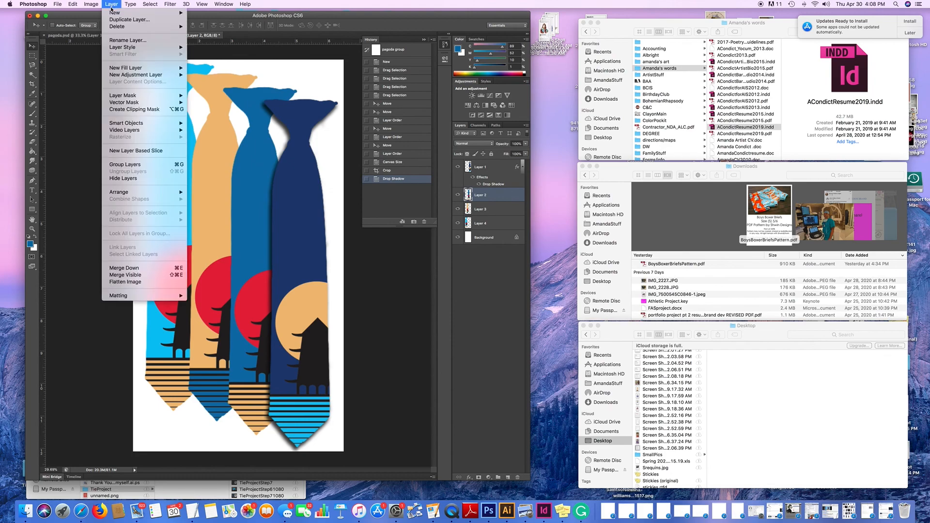
{"action": "mouse_move", "coordinate": [140, 47]}
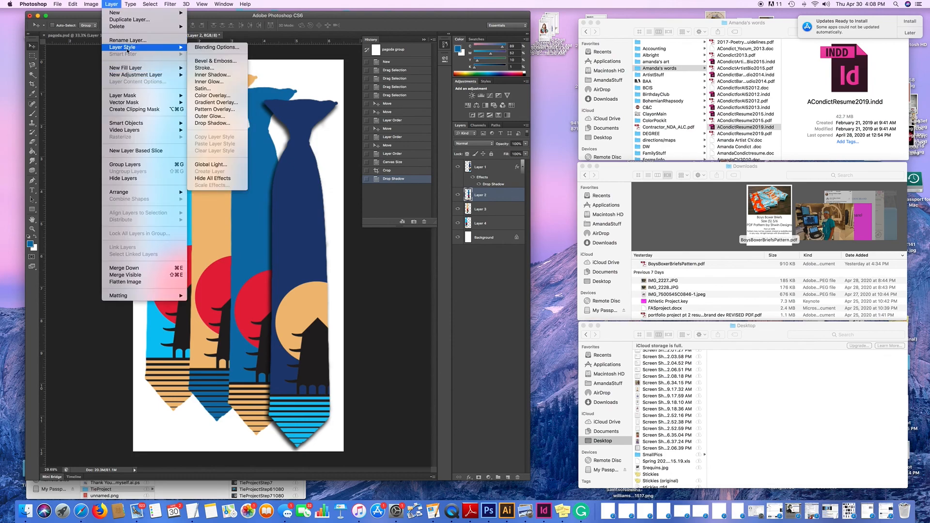
{"action": "left_click", "coordinate": [405, 264]}
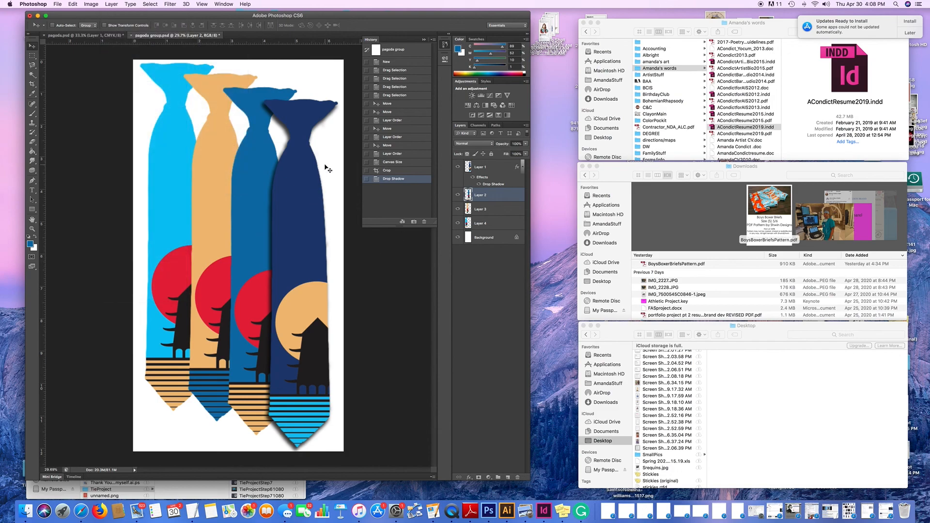
Duplicate the drop shadow effect onto Layers 2, 3 and 4 while keeping it on Layer 1.
{"action": "left_click", "coordinate": [483, 177]}
{"action": "left_click_drag", "start_coordinate": [483, 177], "coordinate": [493, 198]}
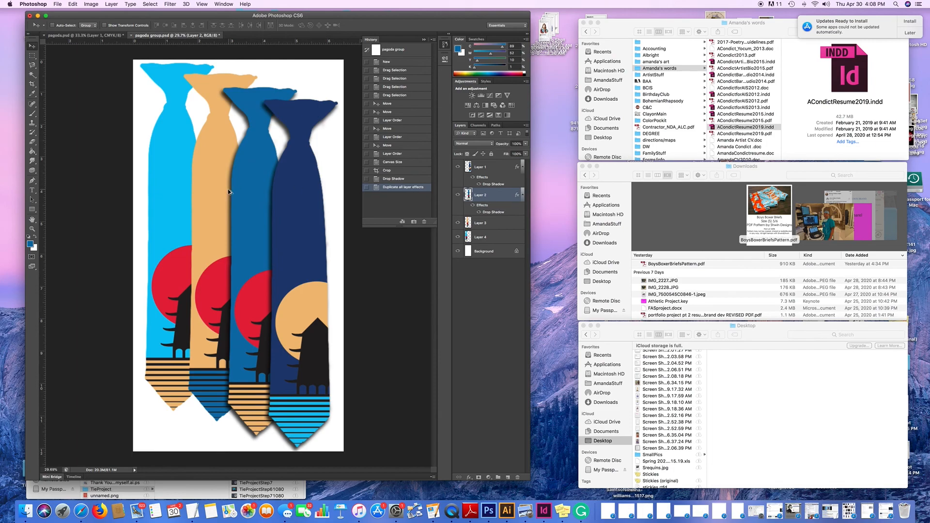
{"action": "left_click", "coordinate": [486, 178]}
{"action": "left_click_drag", "start_coordinate": [485, 178], "coordinate": [490, 225]}
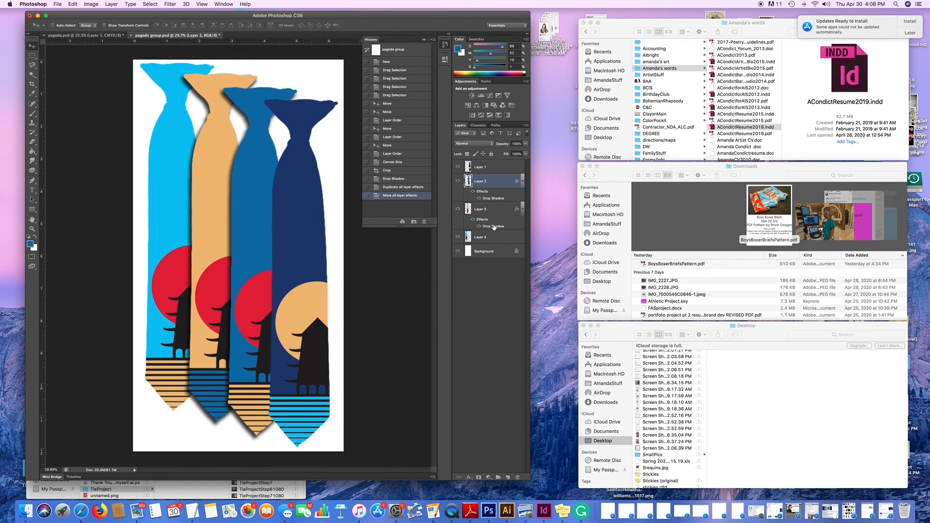
{"action": "left_click_drag", "start_coordinate": [488, 226], "coordinate": [488, 168]}
{"action": "left_click_drag", "start_coordinate": [489, 239], "coordinate": [491, 255]}
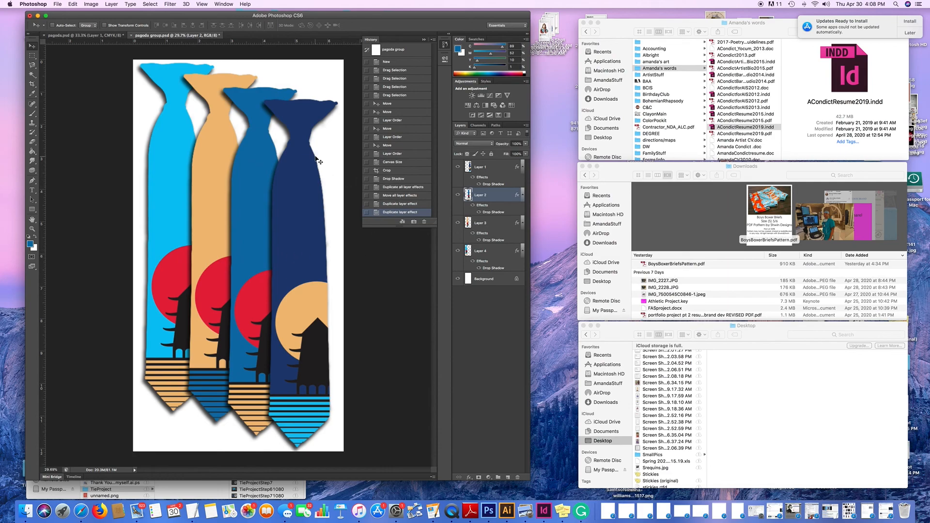
Try a black outside stroke with increased size and reduced opacity on Layer 2, comparing it with and without the drop shadow.
{"action": "left_click", "coordinate": [113, 6]}
{"action": "mouse_move", "coordinate": [137, 47]}
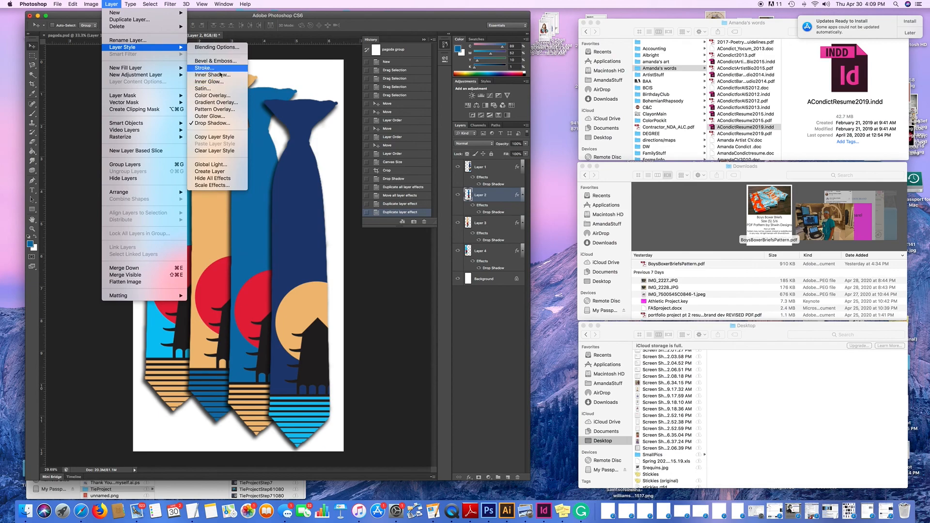
{"action": "left_click", "coordinate": [446, 188]}
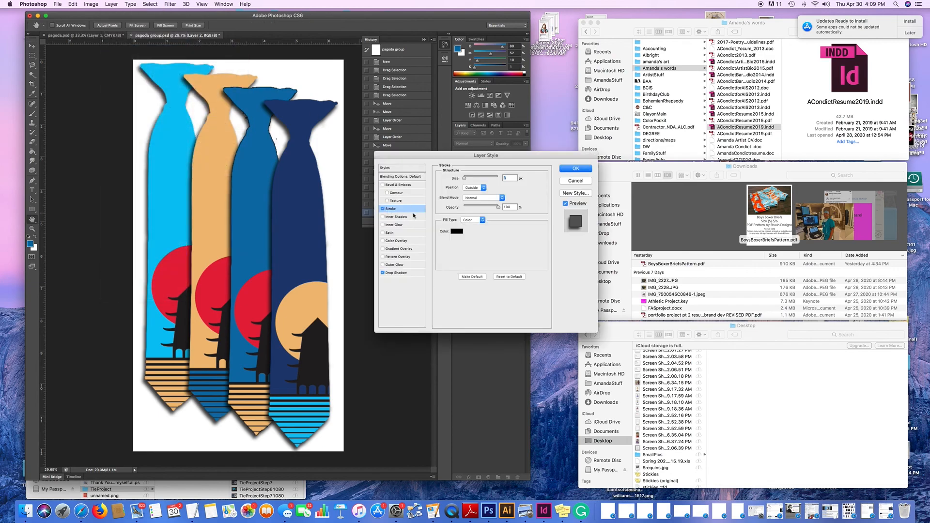
{"action": "left_click", "coordinate": [383, 273]}
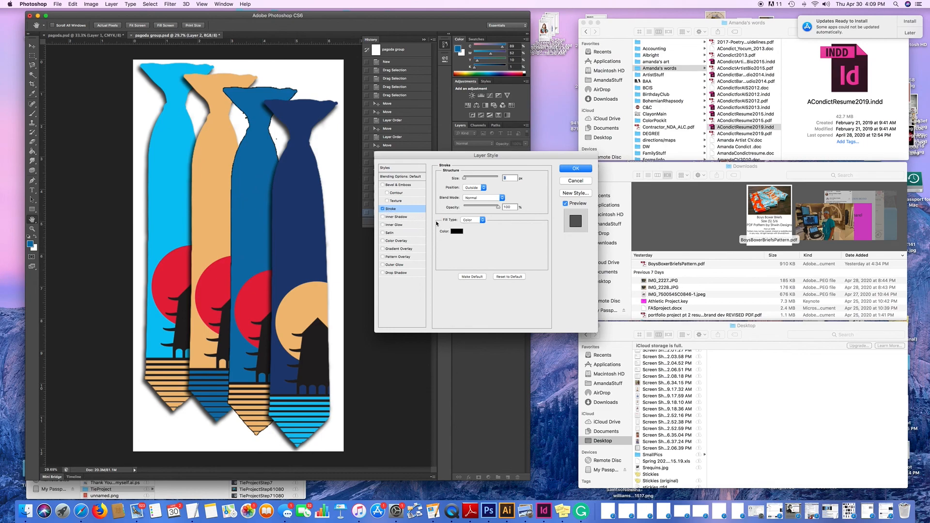
{"action": "left_click", "coordinate": [382, 272]}
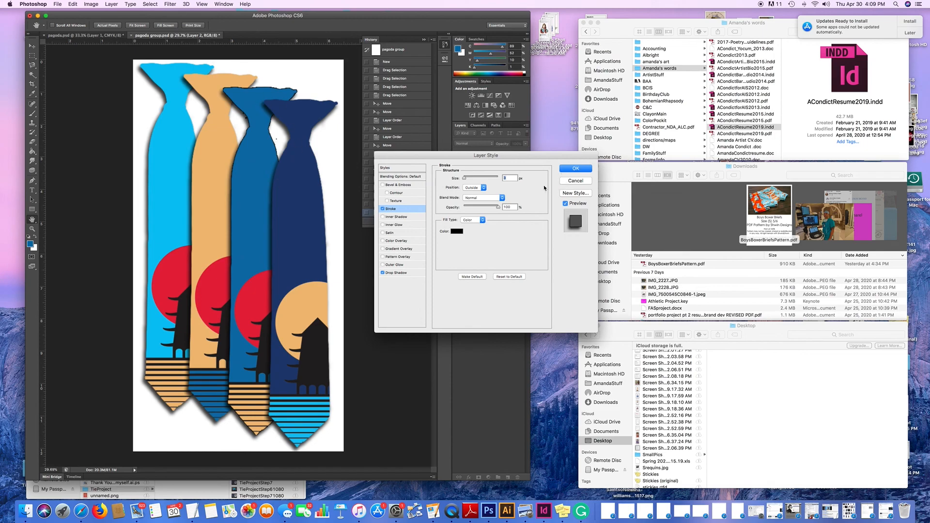
{"action": "mouse_move", "coordinate": [466, 179]}
{"action": "left_mouse_down"}
{"action": "mouse_move", "coordinate": [487, 183]}
{"action": "mouse_move", "coordinate": [467, 183]}
{"action": "left_mouse_up"}
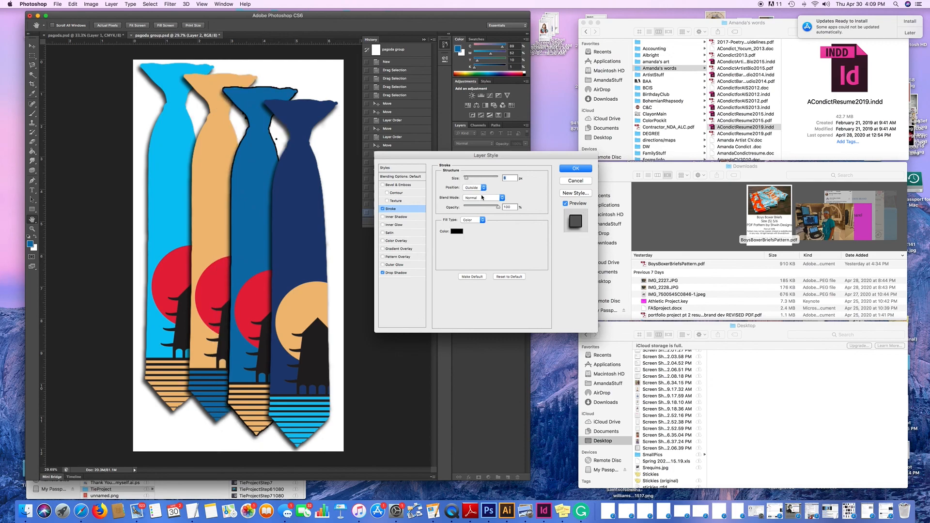
{"action": "left_click", "coordinate": [484, 189]}
{"action": "left_click", "coordinate": [483, 189]}
{"action": "left_click_drag", "start_coordinate": [498, 208], "coordinate": [488, 209]}
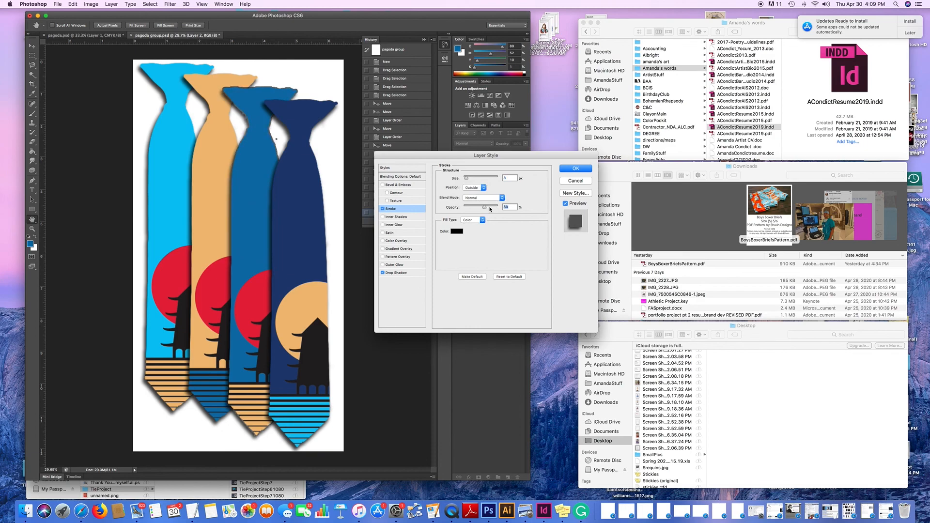
{"action": "left_click", "coordinate": [575, 181]}
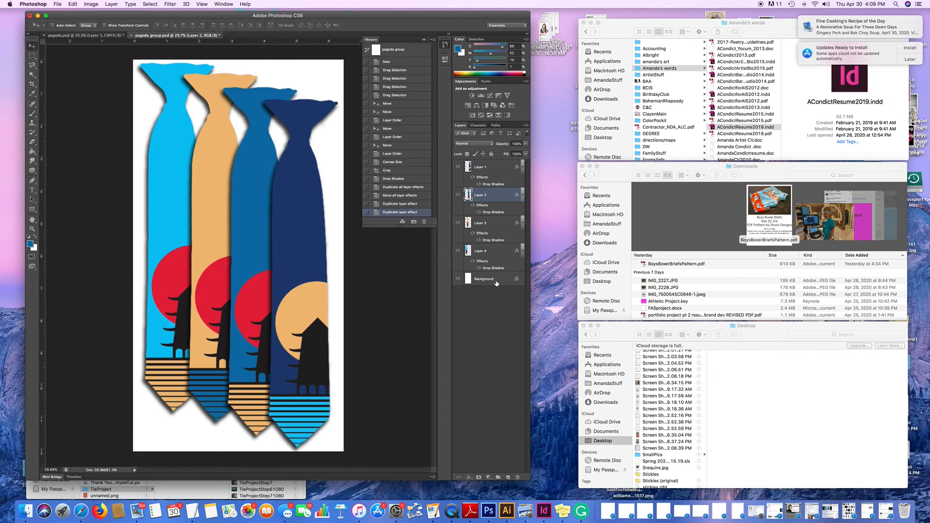
Hide the white Background layer and save the document as Pagoda group.psd.
{"action": "left_click", "coordinate": [457, 279]}
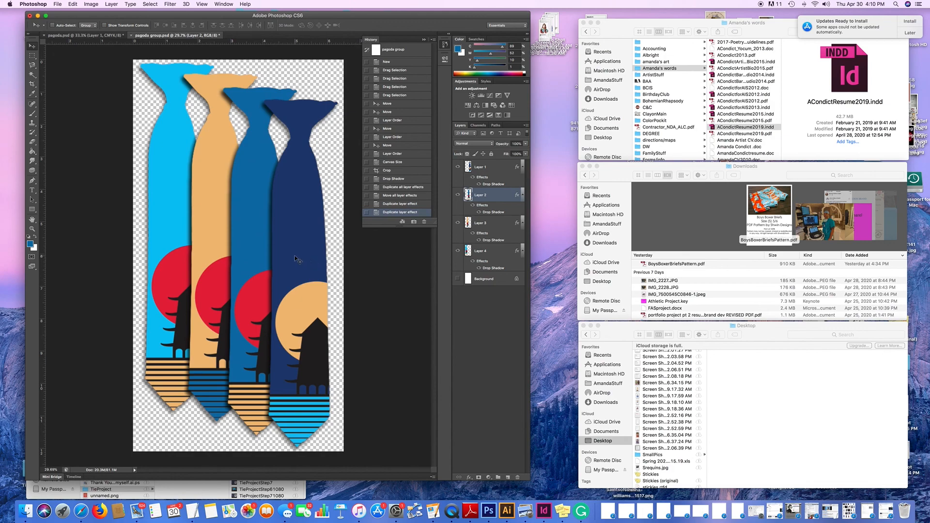
{"action": "left_click", "coordinate": [58, 4]}
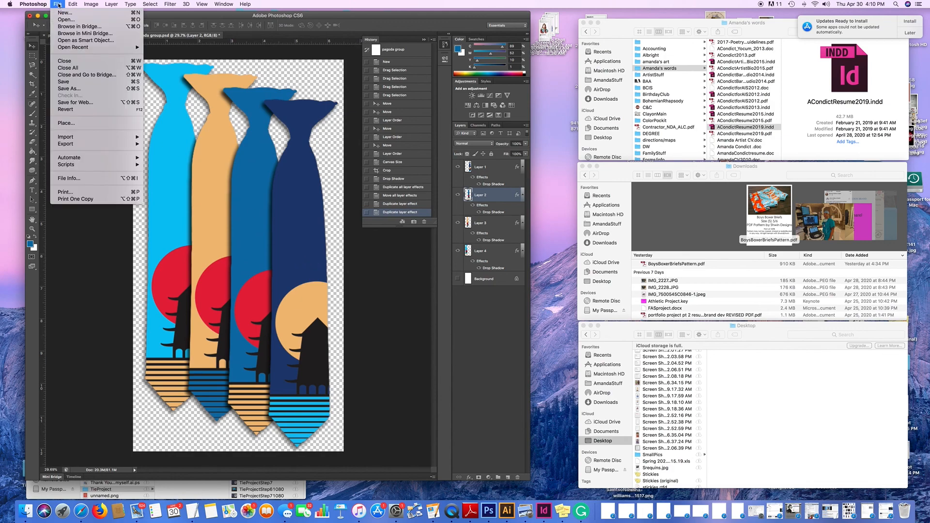
{"action": "left_click", "coordinate": [74, 89]}
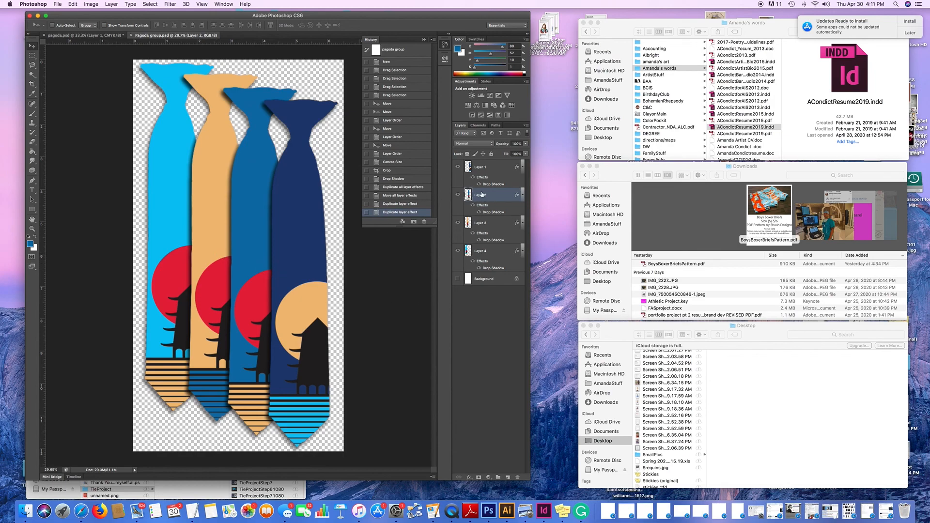
Scale the tan tie on Layer 3 to about 41% and move it up behind the medium-blue tie, beside the light-blue tie's knot.
{"action": "left_click", "coordinate": [482, 253]}
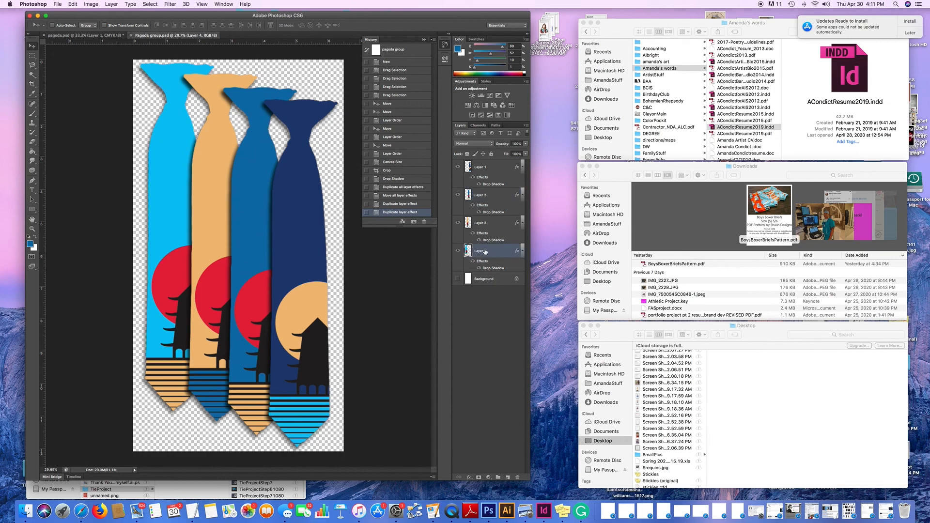
{"action": "left_click", "coordinate": [489, 224]}
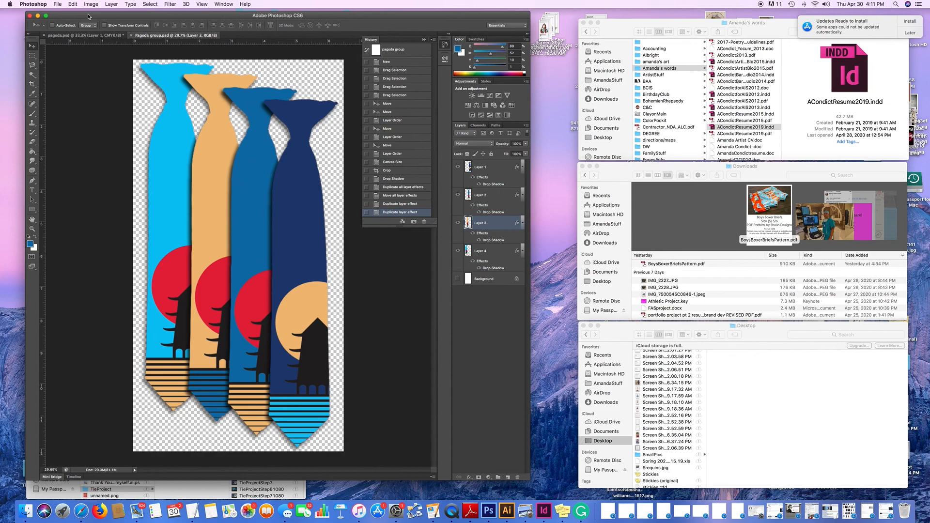
{"action": "left_click", "coordinate": [74, 5]}
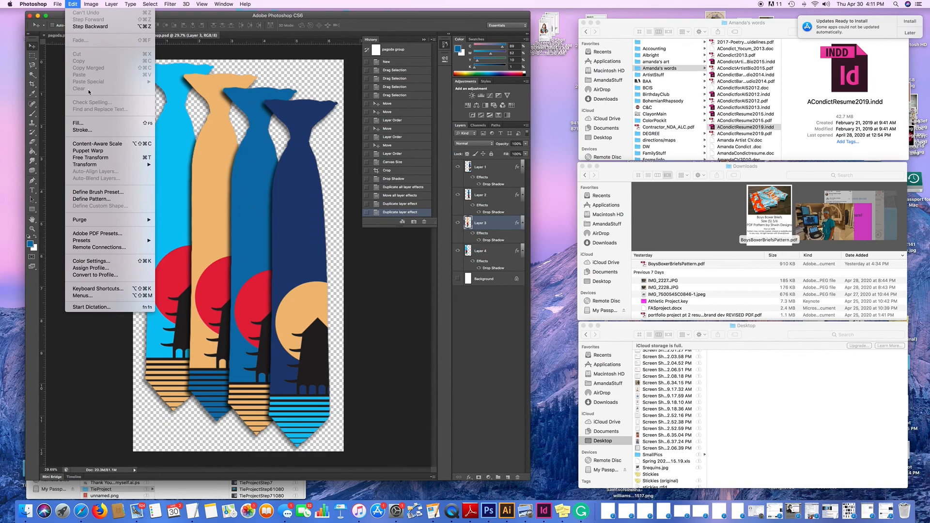
{"action": "mouse_move", "coordinate": [97, 165]}
{"action": "left_click", "coordinate": [173, 178]}
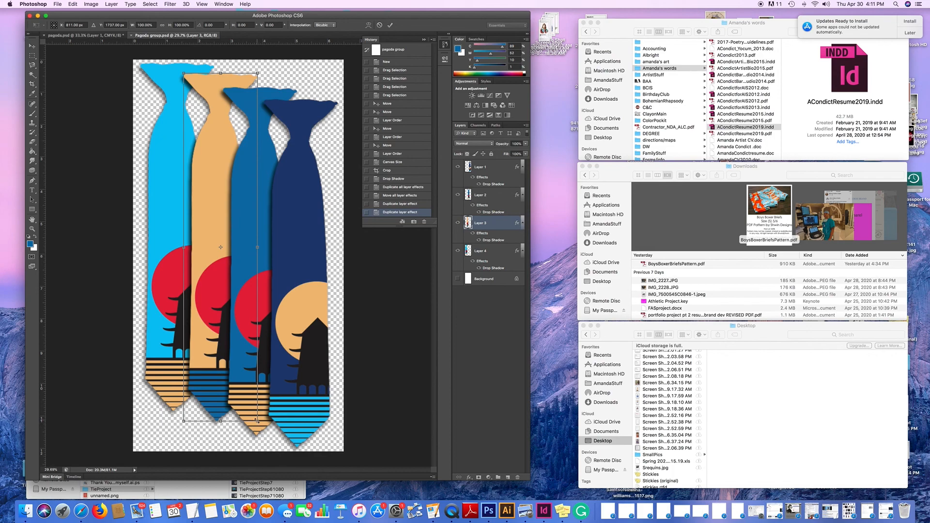
{"action": "left_click_drag", "start_coordinate": [257, 421], "coordinate": [148, 230]}
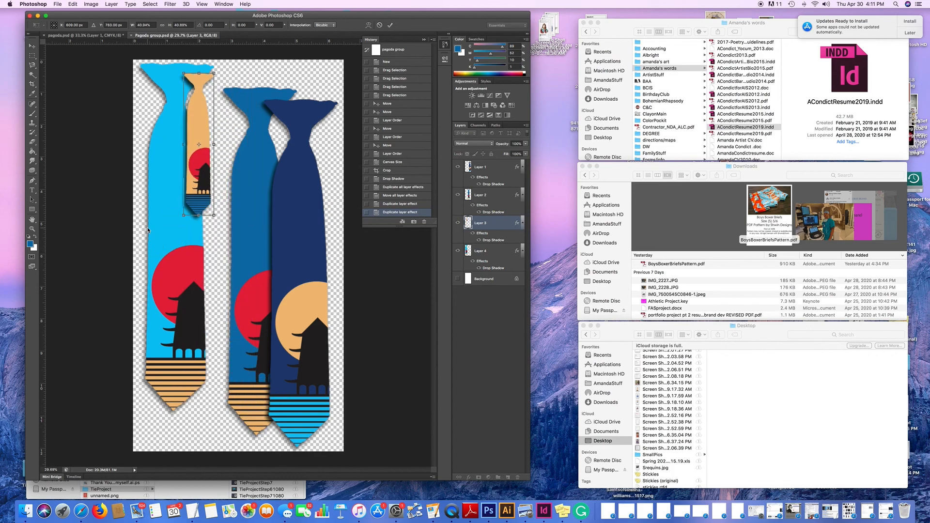
{"action": "left_click_drag", "start_coordinate": [196, 118], "coordinate": [226, 111]}
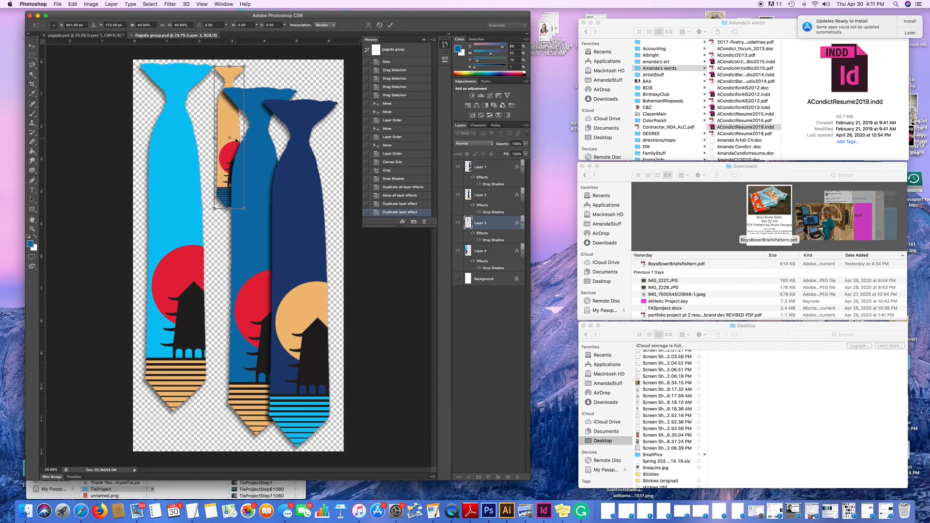
{"action": "key", "text": "Return"}
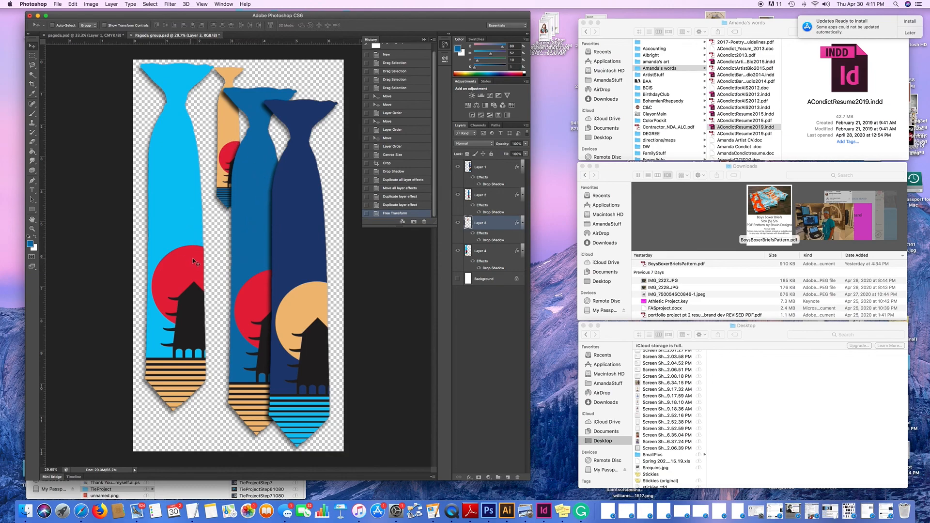
Move the medium-blue tie on Layer 2 up level with the light-blue tie's top and scale it to about 41%, overlapping the small tan tie.
{"action": "left_click", "coordinate": [493, 206]}
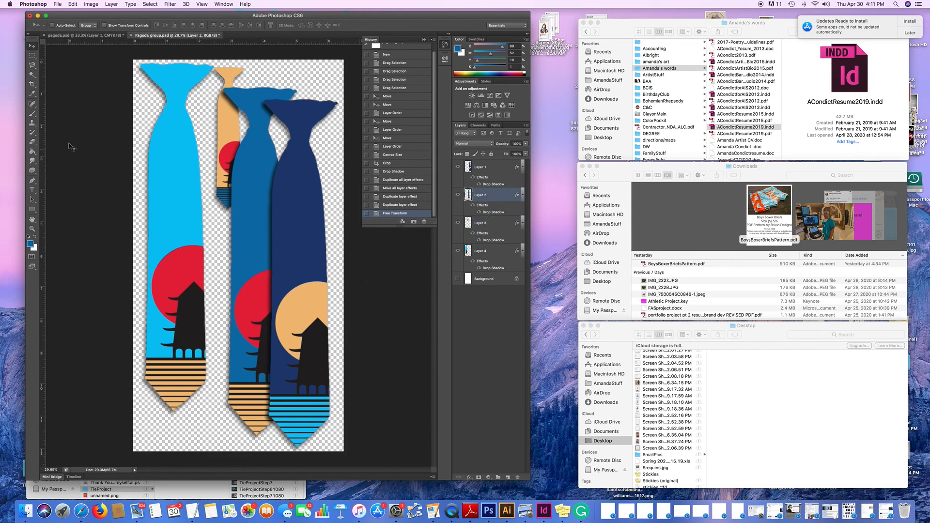
{"action": "key", "text": "super+t"}
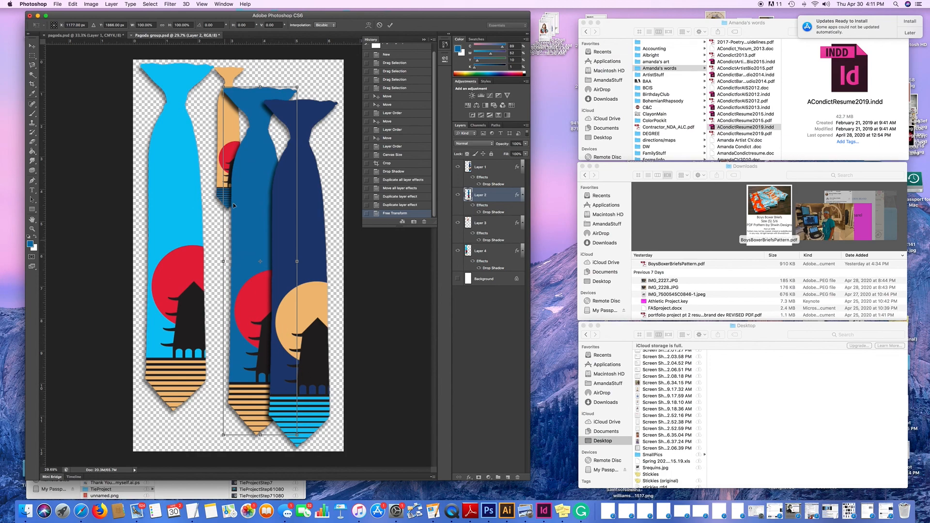
{"action": "left_click_drag", "start_coordinate": [256, 155], "coordinate": [260, 138]}
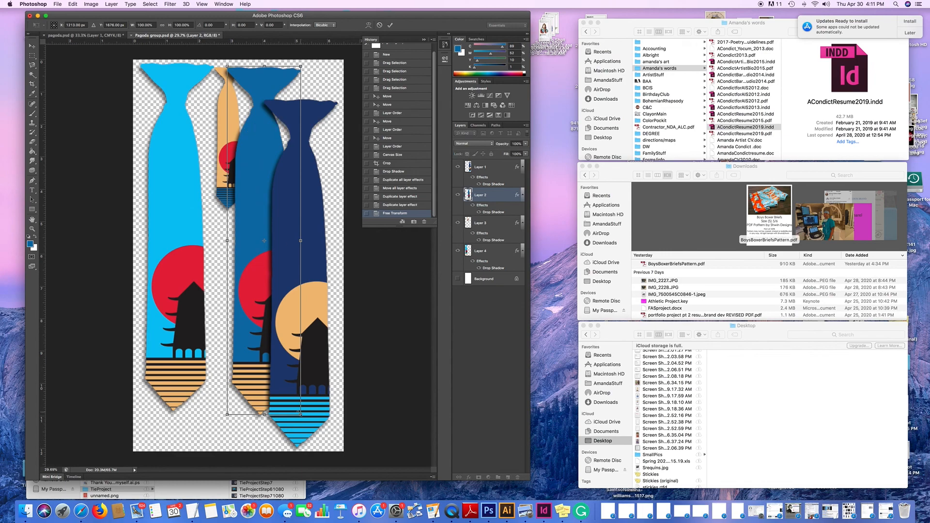
{"action": "left_click_drag", "start_coordinate": [300, 414], "coordinate": [235, 217]}
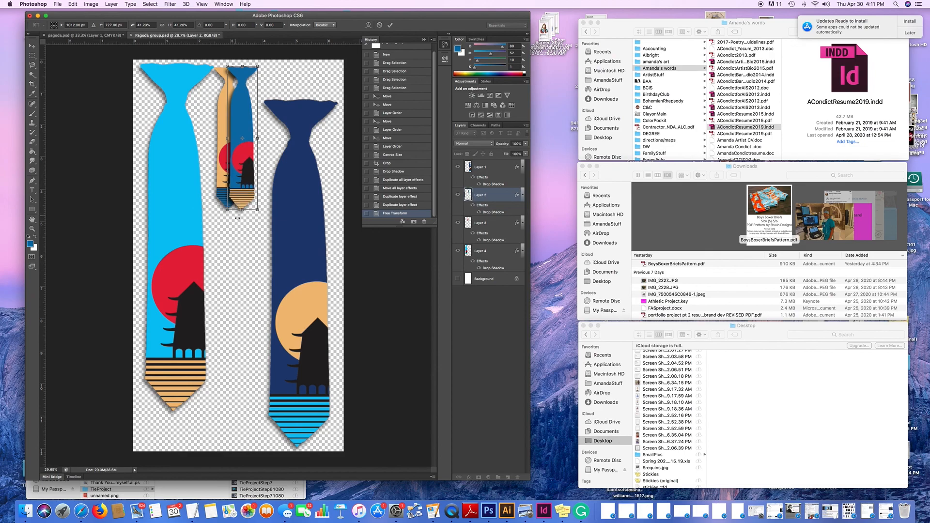
{"action": "key", "text": "Return"}
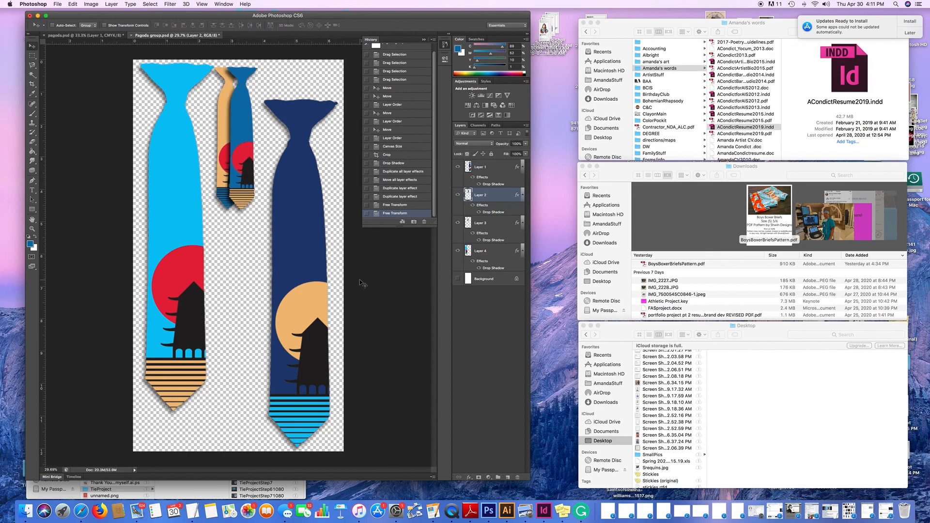
Move the navy tie on Layer 1 up level with the other ties' tops and scale it to about 41.5%, beside the small medium-blue tie.
{"action": "left_click", "coordinate": [496, 169]}
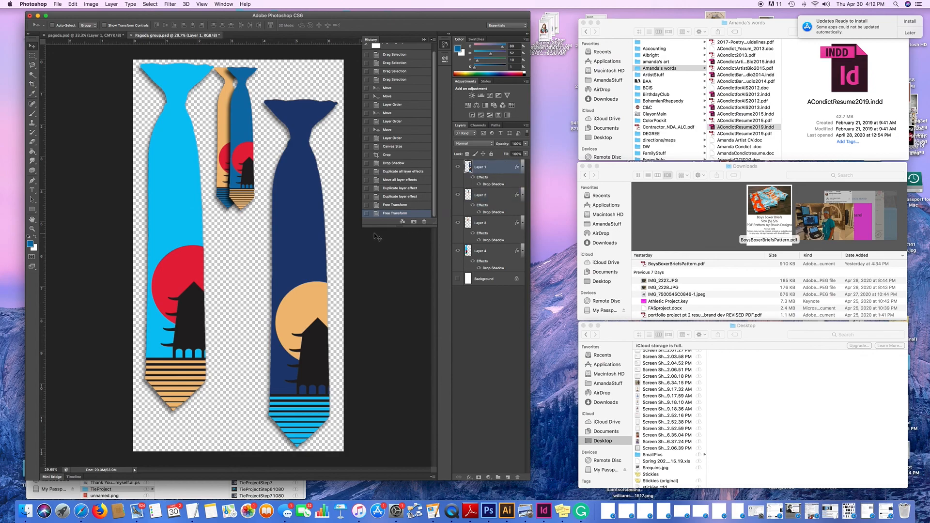
{"action": "key", "text": "super+t"}
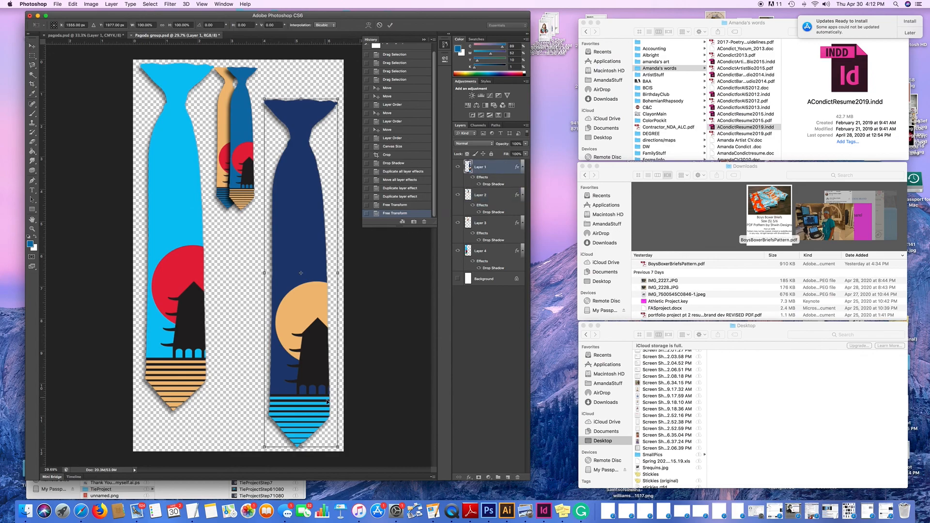
{"action": "left_click_drag", "start_coordinate": [322, 411], "coordinate": [309, 378]}
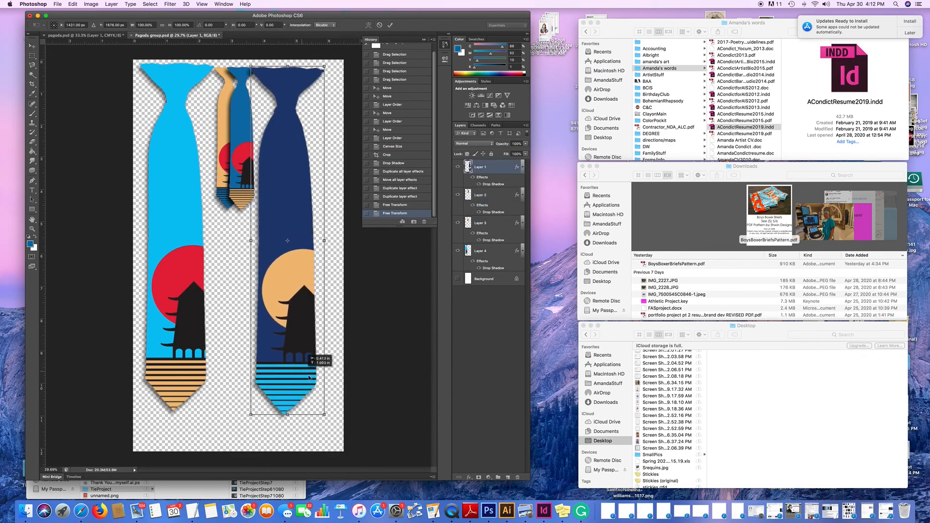
{"action": "left_click_drag", "start_coordinate": [324, 415], "coordinate": [284, 210]}
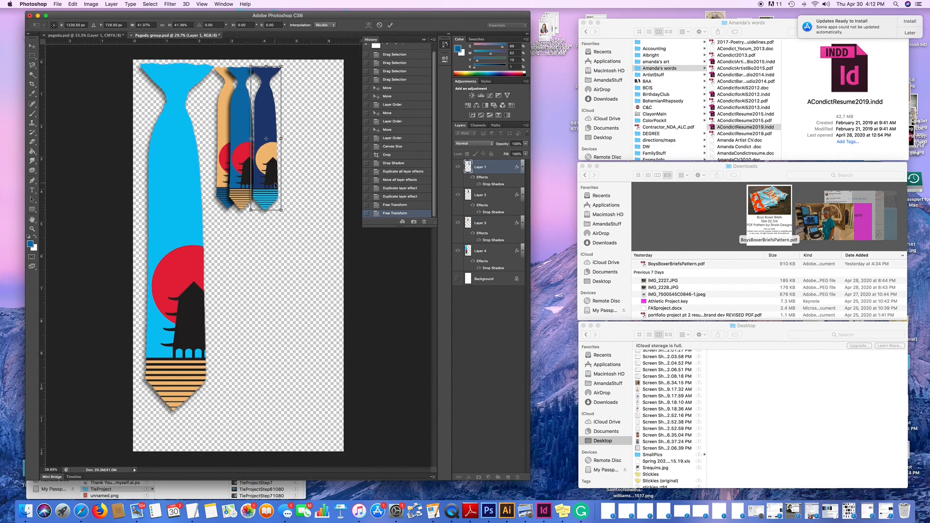
{"action": "key", "text": "Return"}
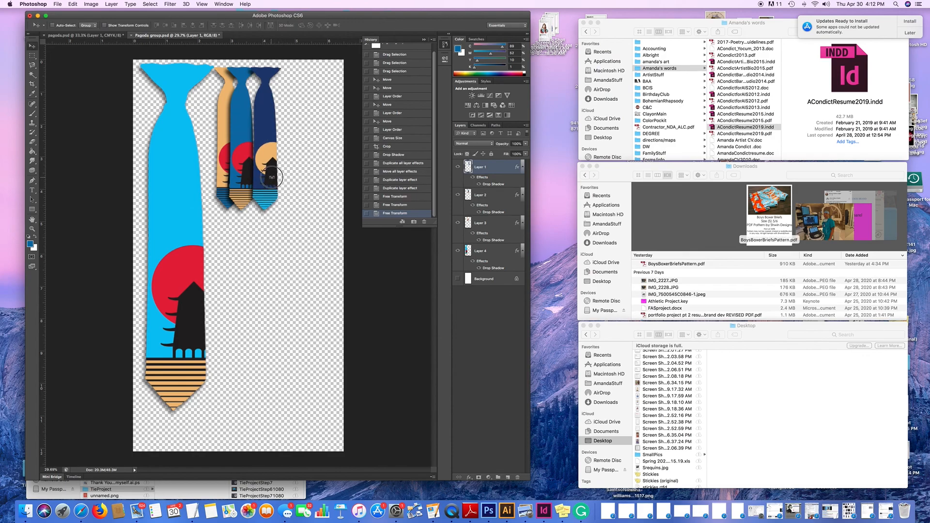
Spread the small medium-blue and navy ties sideways so the three small ties hang in an evenly spaced row beside the large tie.
{"action": "left_click_drag", "start_coordinate": [272, 176], "coordinate": [285, 180]}
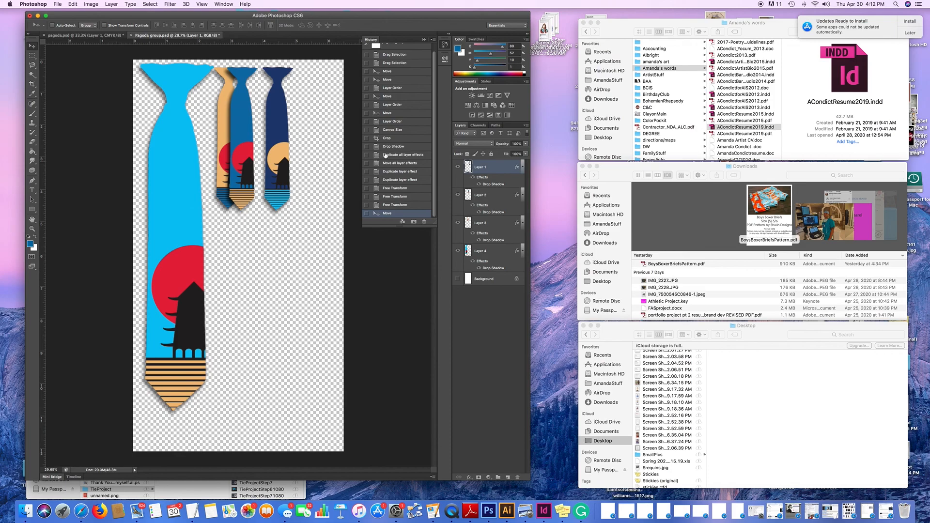
{"action": "left_click_drag", "start_coordinate": [240, 130], "coordinate": [287, 137]}
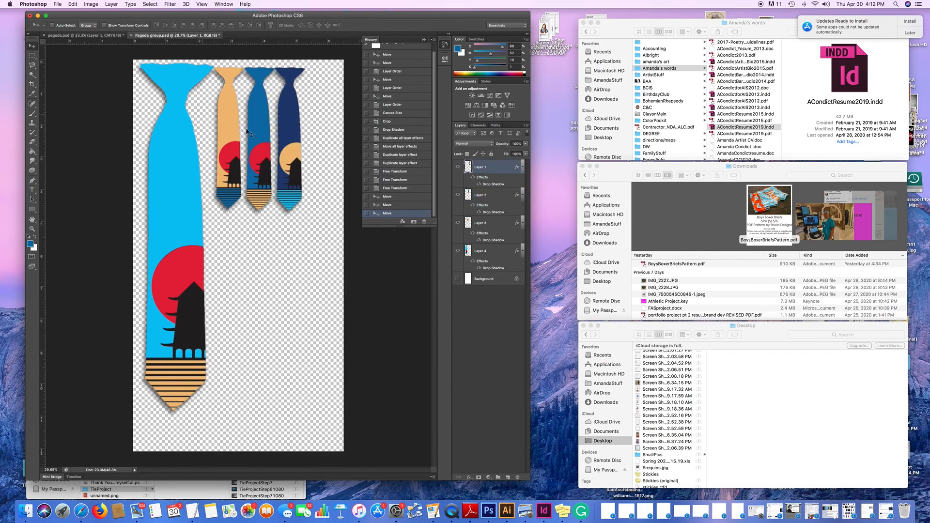